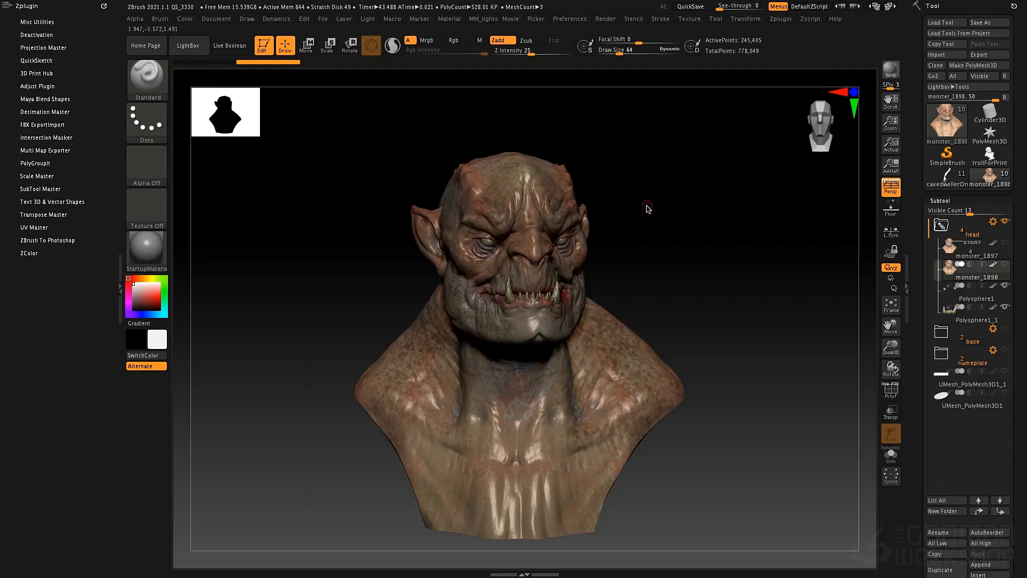
# - Examine the monster bust from the front and side with its PolyFrame wireframe displayed
pyautogui.moveTo(717, 265)
pyautogui.mouseDown()
pyautogui.moveTo(705, 243)
pyautogui.moveTo(713, 271)
pyautogui.moveTo(727, 256)
pyautogui.moveTo(733, 268)
pyautogui.moveTo(724, 280)
pyautogui.mouseUp()
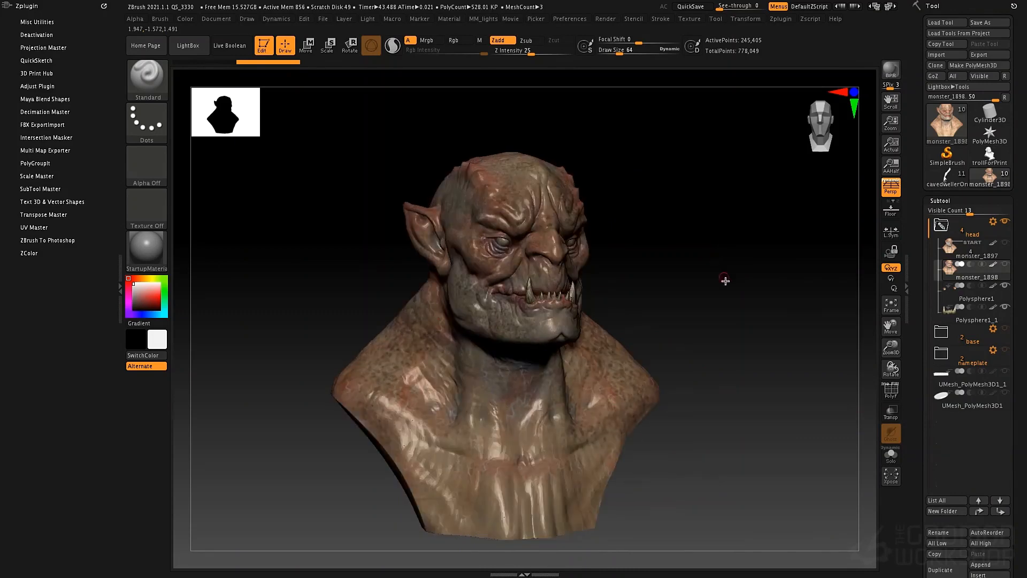
pyautogui.hotkey('shift', 'f')
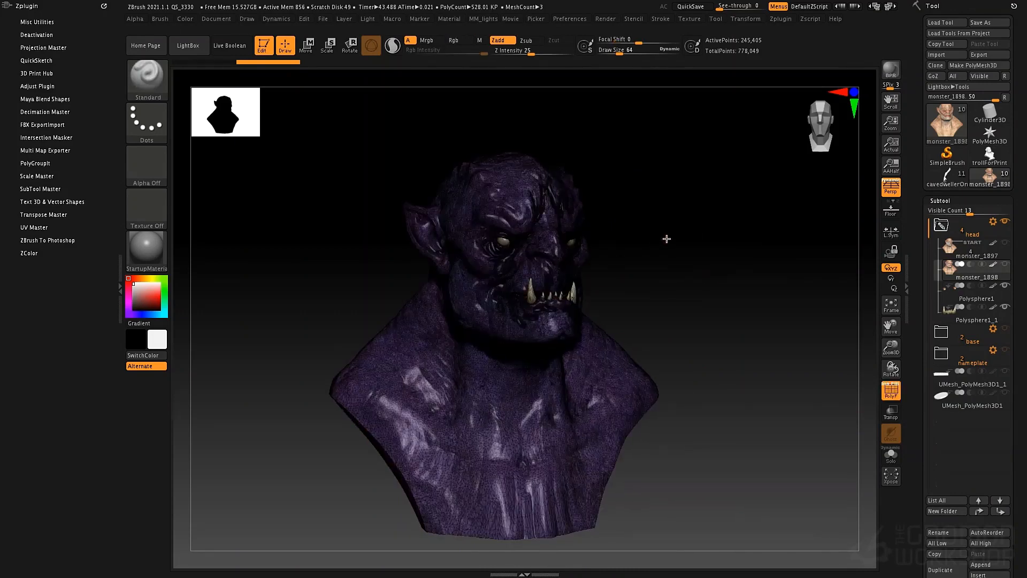
pyautogui.moveTo(665, 238)
pyautogui.mouseDown()
pyautogui.moveTo(695, 236)
pyautogui.moveTo(644, 243)
pyautogui.mouseUp()
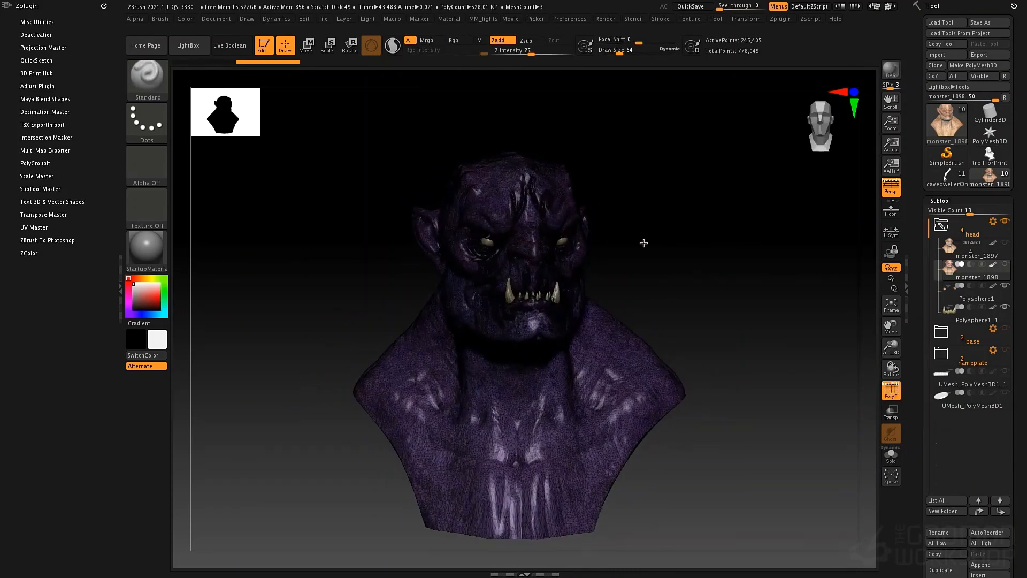
# - Select the monster_1897 subtool, isolate it in Solo mode and turn off the PolyFrame display
pyautogui.click(951, 256)
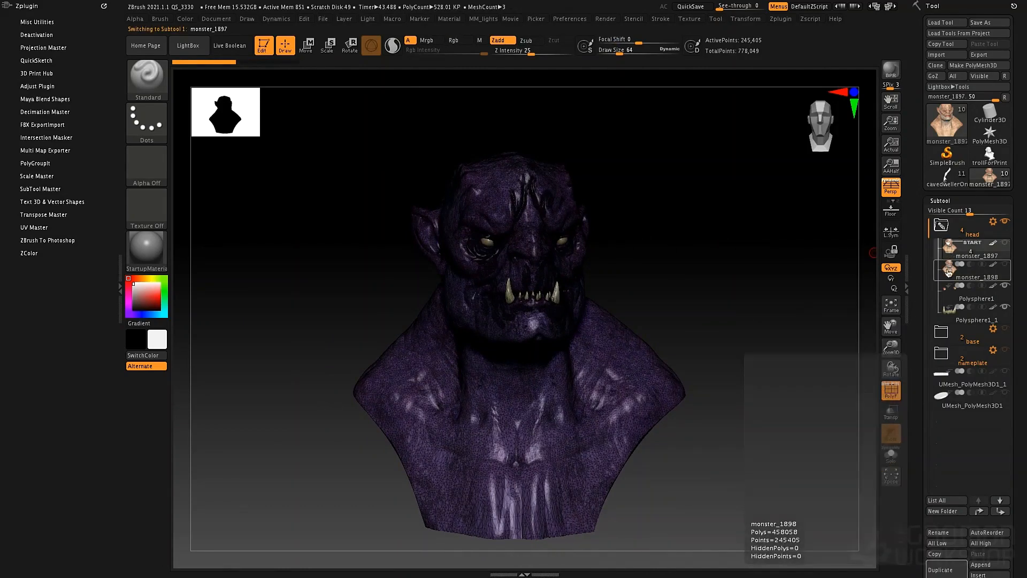
pyautogui.click(948, 269)
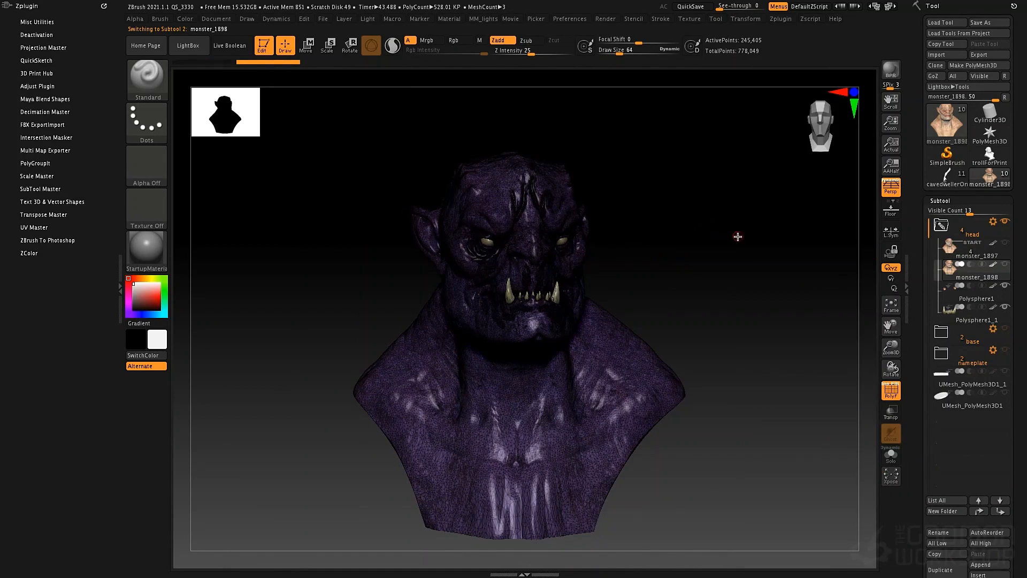
pyautogui.moveTo(949, 272)
pyautogui.click(951, 256)
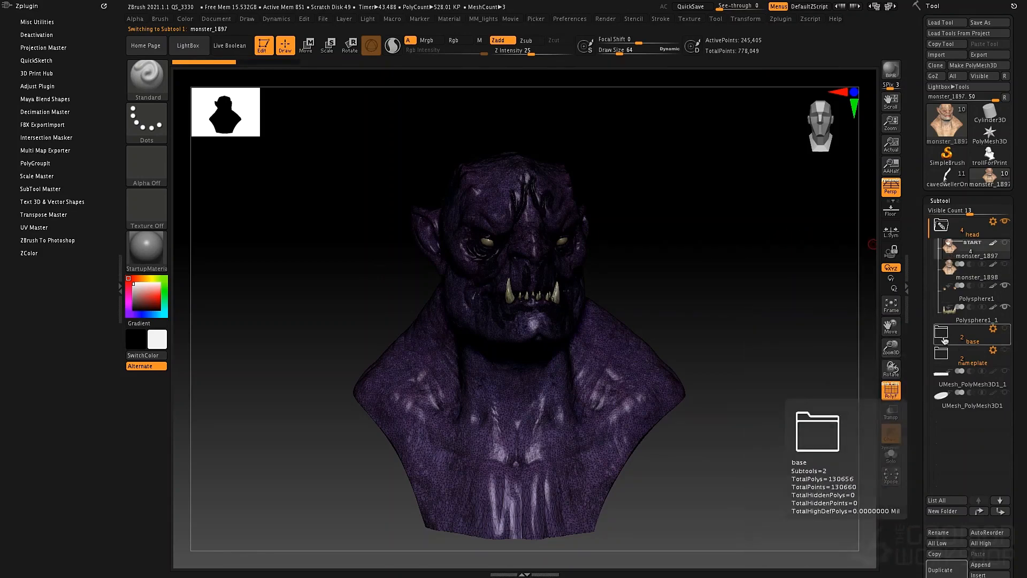
pyautogui.click(891, 456)
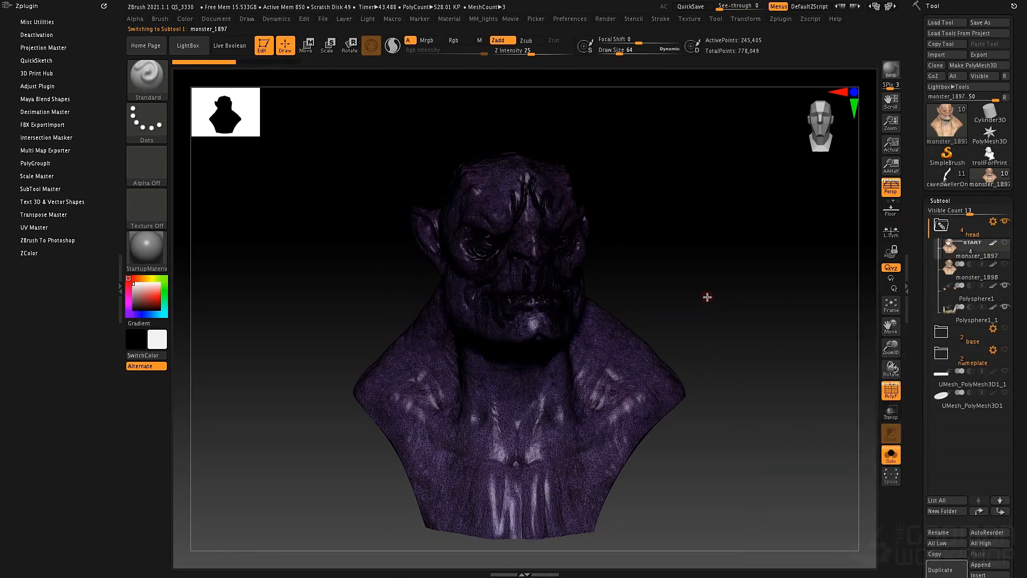
pyautogui.hotkey('shift', 'f')
pyautogui.keyDown('alt'); pyautogui.moveTo(698, 285); pyautogui.dragTo(676, 282); pyautogui.keyUp('alt')
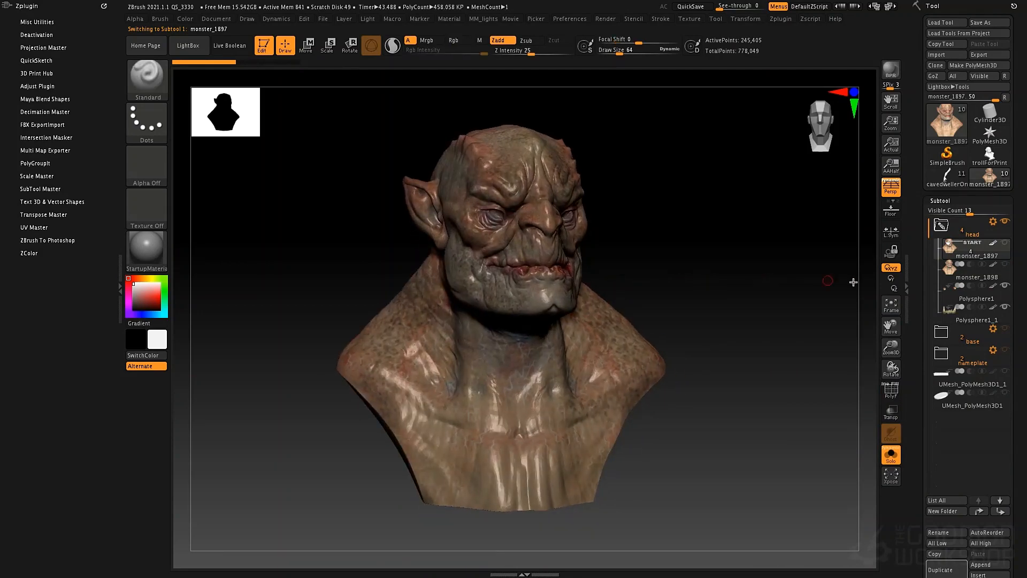
# - Show the Polypaint options of the isolated bust, including the minimum and maximum thickness settings
pyautogui.click(937, 200)
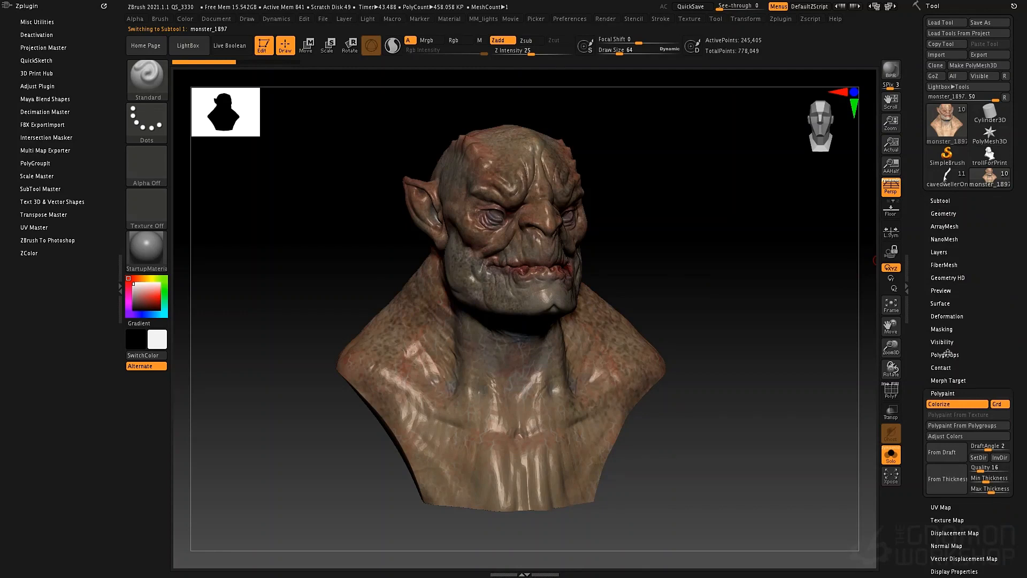
pyautogui.click(943, 393)
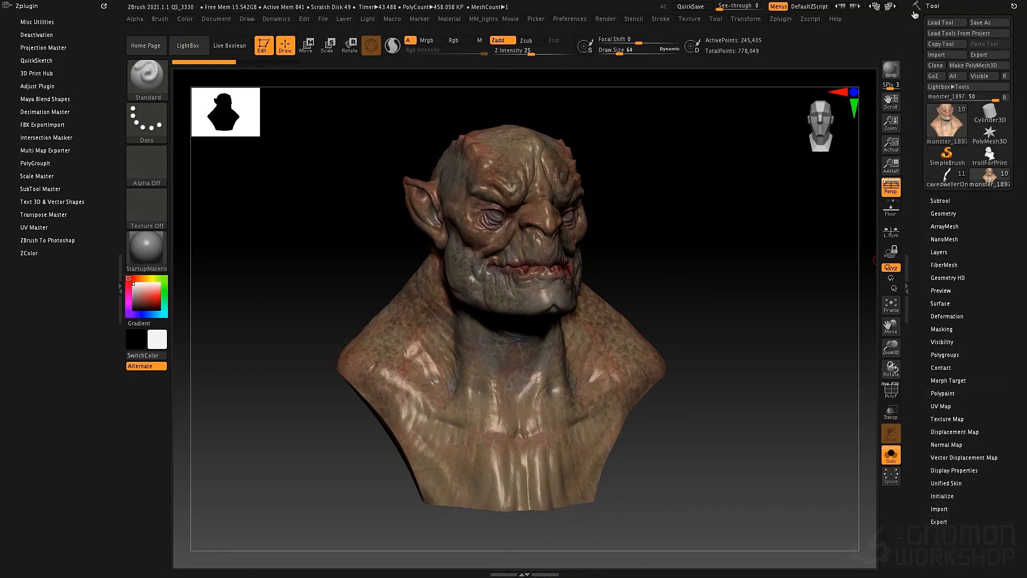
pyautogui.click(943, 393)
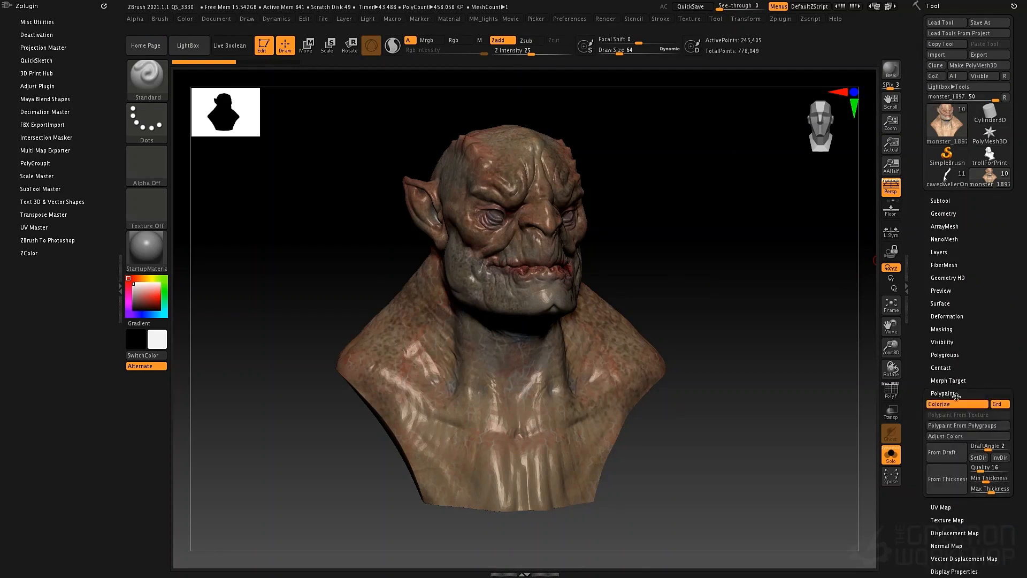
pyautogui.scroll(-3, 963, 374)
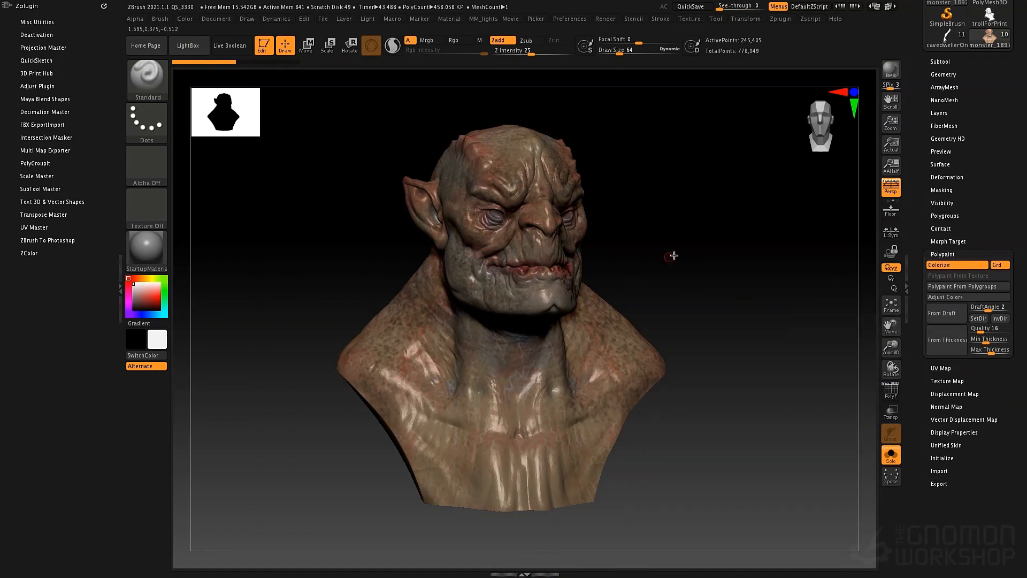
pyautogui.keyDown('shift'); pyautogui.moveTo(706, 249); pyautogui.dragTo(694, 245); pyautogui.keyUp('shift')
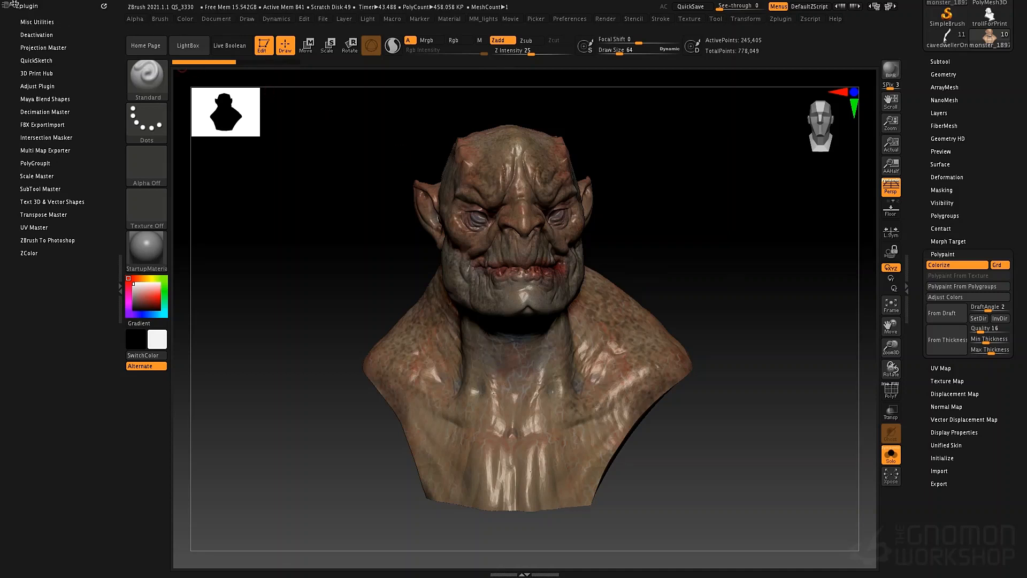
# - Set the scene scale with Scale Master, choosing 6.02 x 6.26 x 4.72 in for the monster_1897 subtool
pyautogui.click(45, 177)
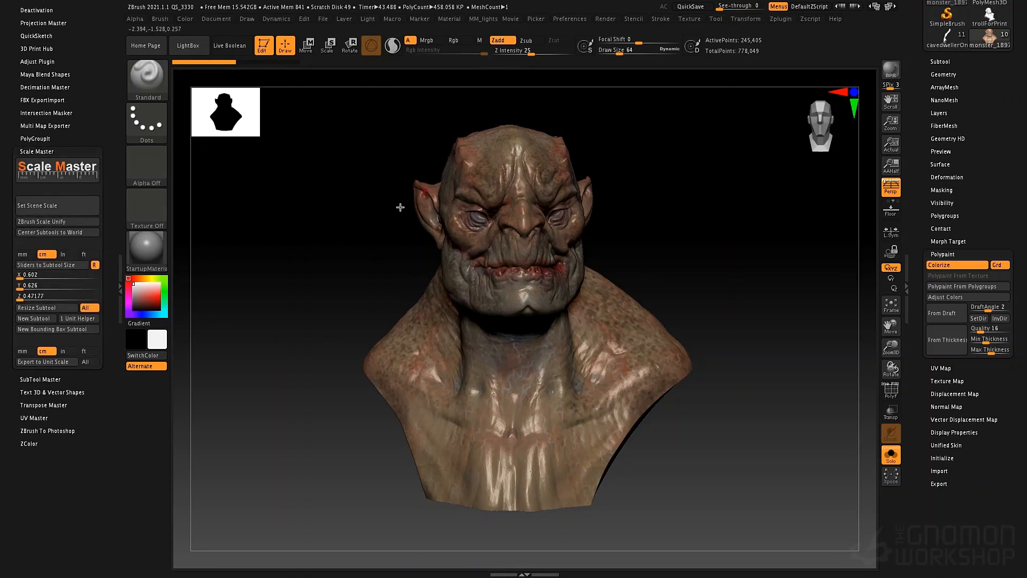
pyautogui.click(51, 207)
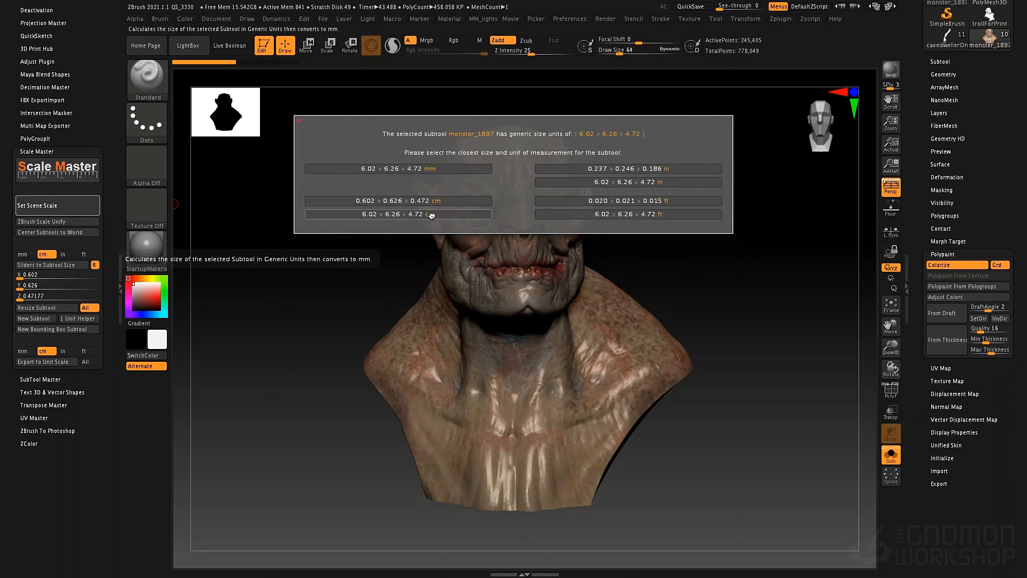
pyautogui.click(624, 183)
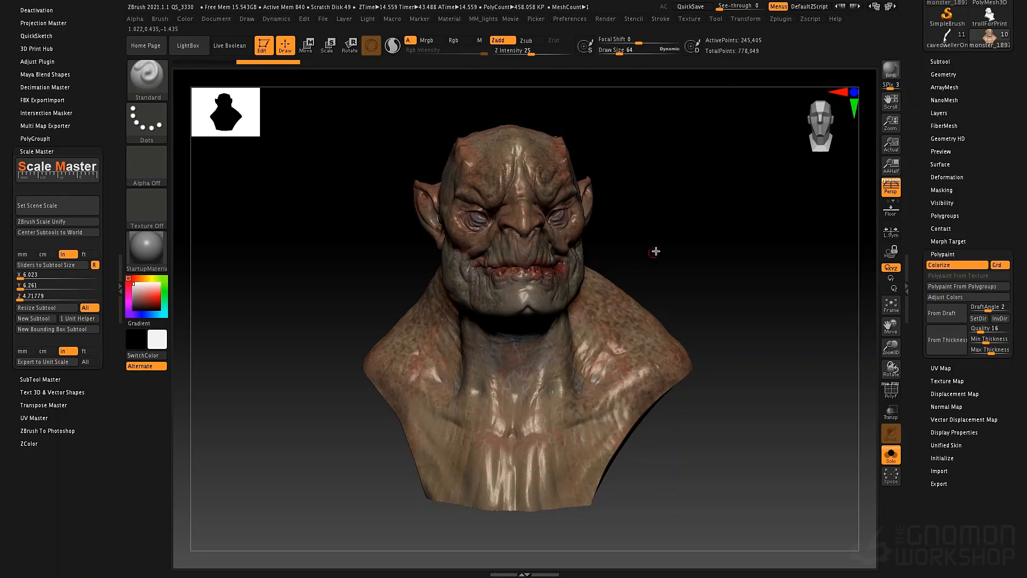
# - Generate polypaint from thickness on the monster bust with the current thickness settings
pyautogui.moveTo(656, 250); pyautogui.dragTo(722, 255)
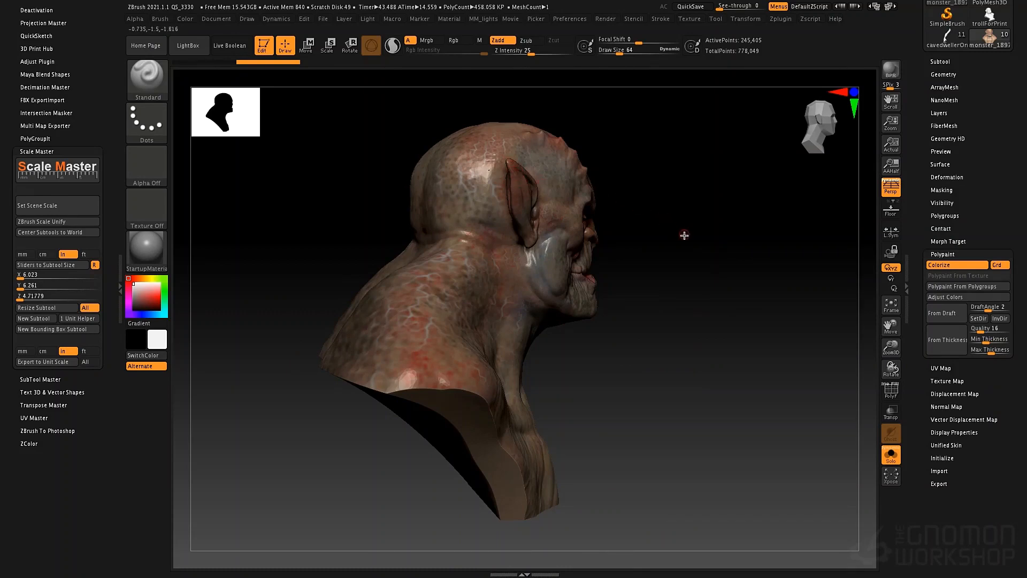
pyautogui.moveTo(683, 235); pyautogui.dragTo(622, 236)
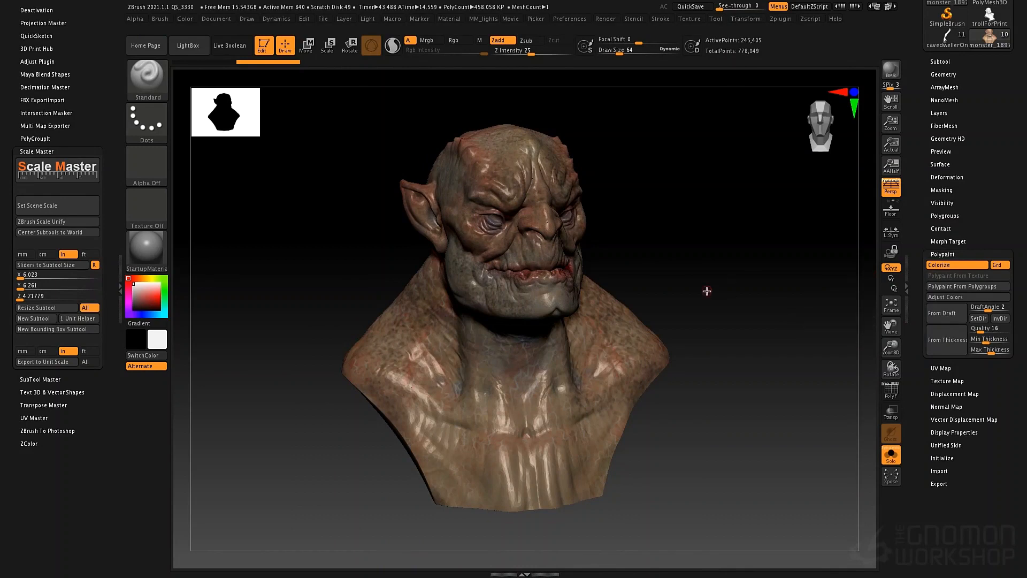
pyautogui.moveTo(706, 291)
pyautogui.mouseDown()
pyautogui.moveTo(692, 289)
pyautogui.moveTo(703, 290)
pyautogui.mouseUp()
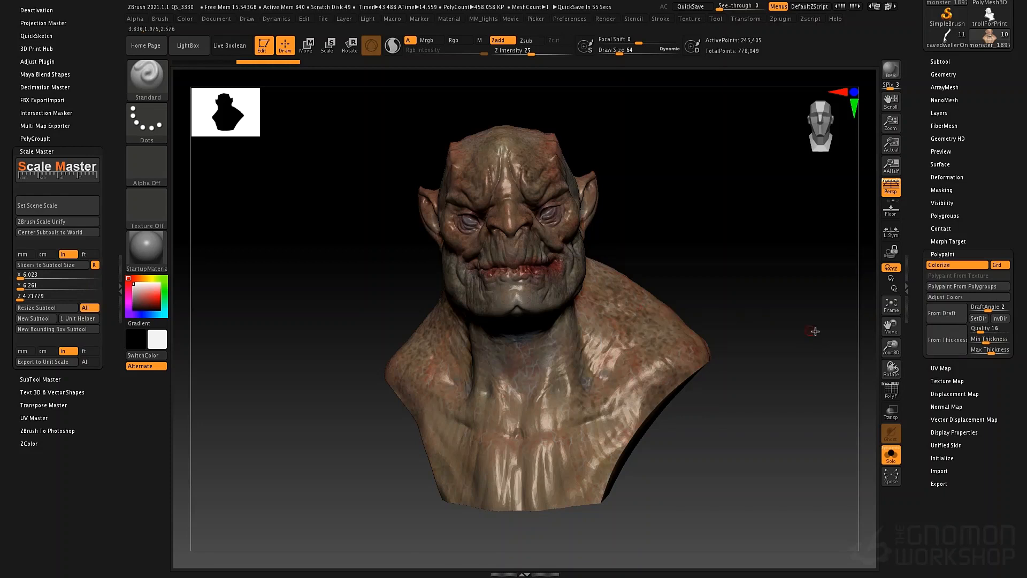
pyautogui.moveTo(747, 277)
pyautogui.mouseDown()
pyautogui.moveTo(747, 289)
pyautogui.moveTo(848, 329)
pyautogui.mouseUp()
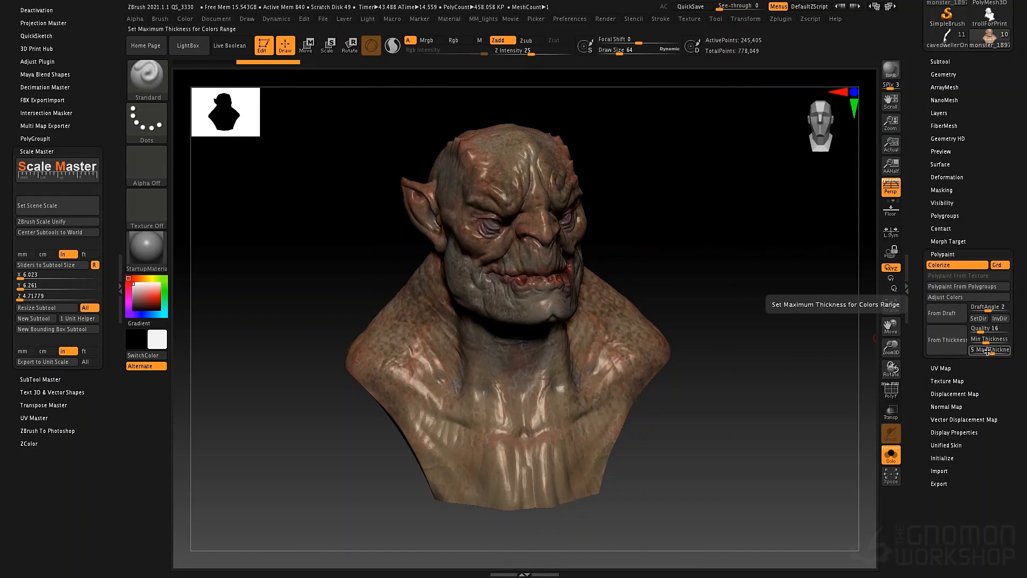
pyautogui.click(945, 348)
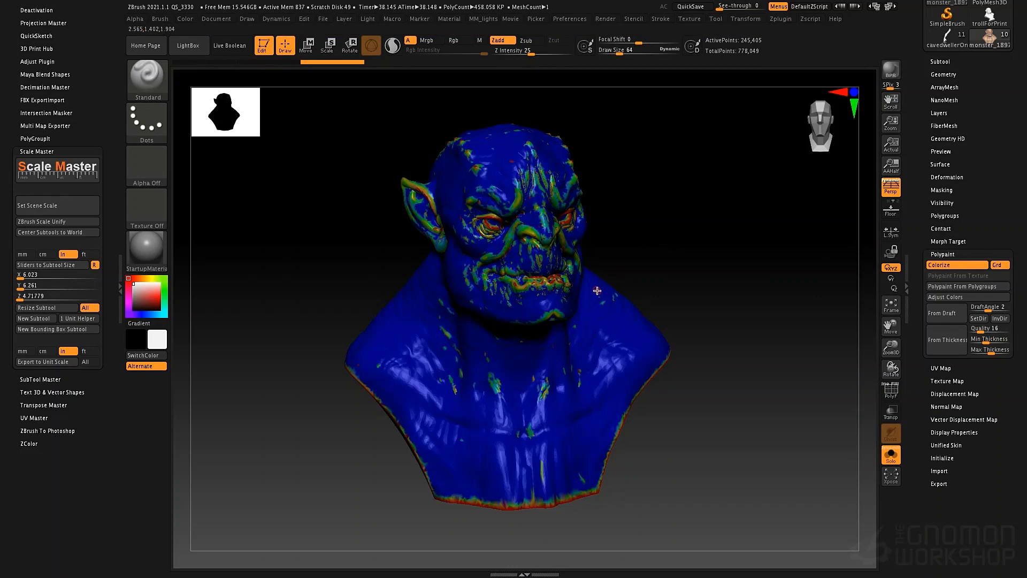
# - Examine the thickness colours around the bust's eyes, nose, lips and ears up close and from several angles
pyautogui.keyDown('ctrl'); pyautogui.moveTo(451, 209); pyautogui.dragTo(608, 252, button='right'); pyautogui.keyUp('ctrl')
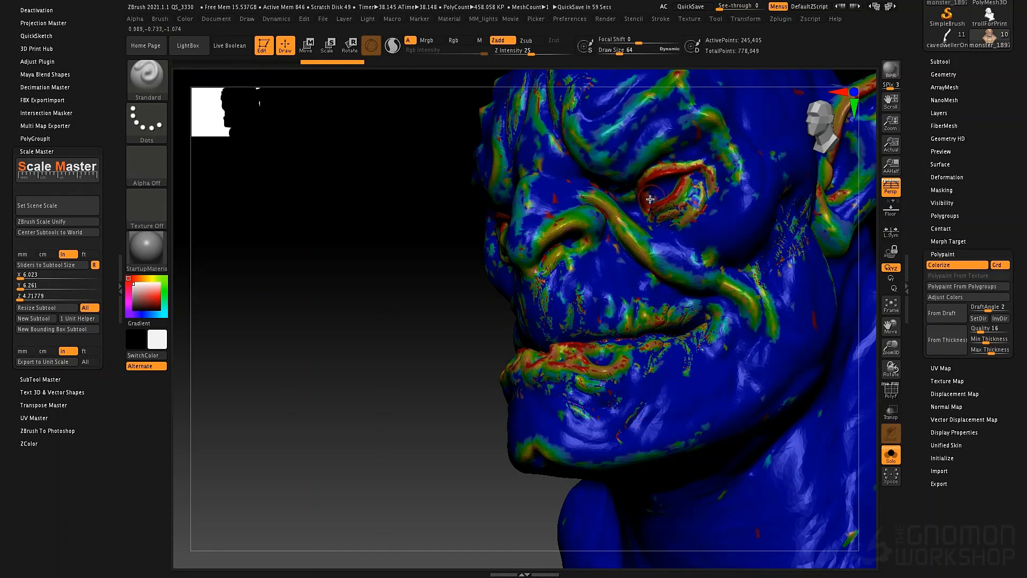
pyautogui.keyDown('alt'); pyautogui.moveTo(742, 177); pyautogui.dragTo(608, 215, button='right'); pyautogui.keyUp('alt')
pyautogui.moveTo(727, 125); pyautogui.dragTo(758, 375, button='right')
pyautogui.moveTo(484, 283)
pyautogui.mouseDown(button='right')
pyautogui.moveTo(534, 277)
pyautogui.moveTo(502, 248)
pyautogui.moveTo(542, 262)
pyautogui.moveTo(545, 228)
pyautogui.mouseUp(button='right')
pyautogui.keyDown('alt'); pyautogui.moveTo(561, 263); pyautogui.dragTo(670, 185, button='right'); pyautogui.keyUp('alt')
pyautogui.keyDown('ctrl'); pyautogui.moveTo(526, 306); pyautogui.dragTo(481, 232, button='right'); pyautogui.keyUp('ctrl')
pyautogui.keyDown('alt'); pyautogui.moveTo(583, 319); pyautogui.dragTo(663, 254, button='right'); pyautogui.keyUp('alt')
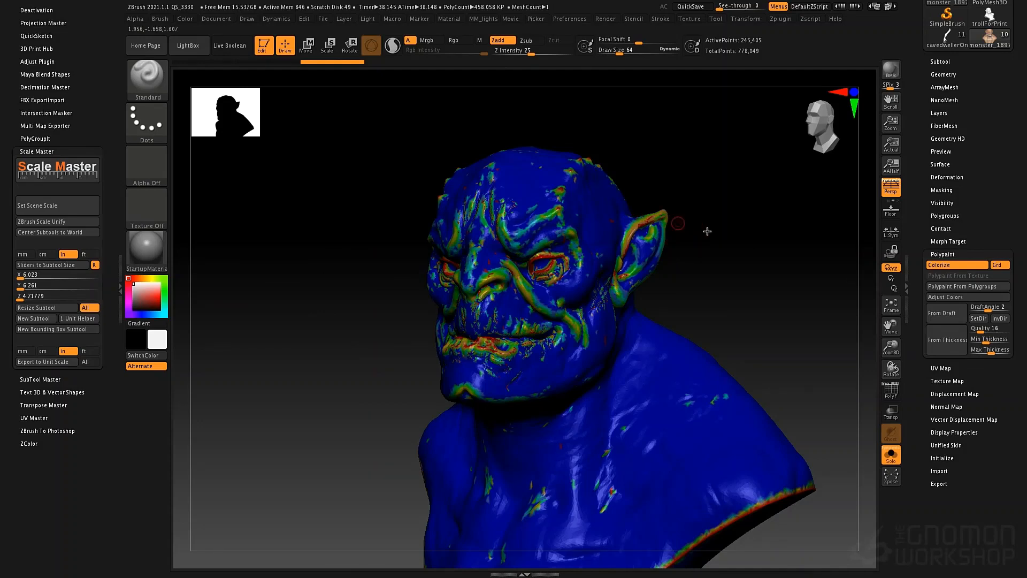
pyautogui.keyDown('shift'); pyautogui.moveTo(690, 227); pyautogui.dragTo(722, 236); pyautogui.keyUp('shift')
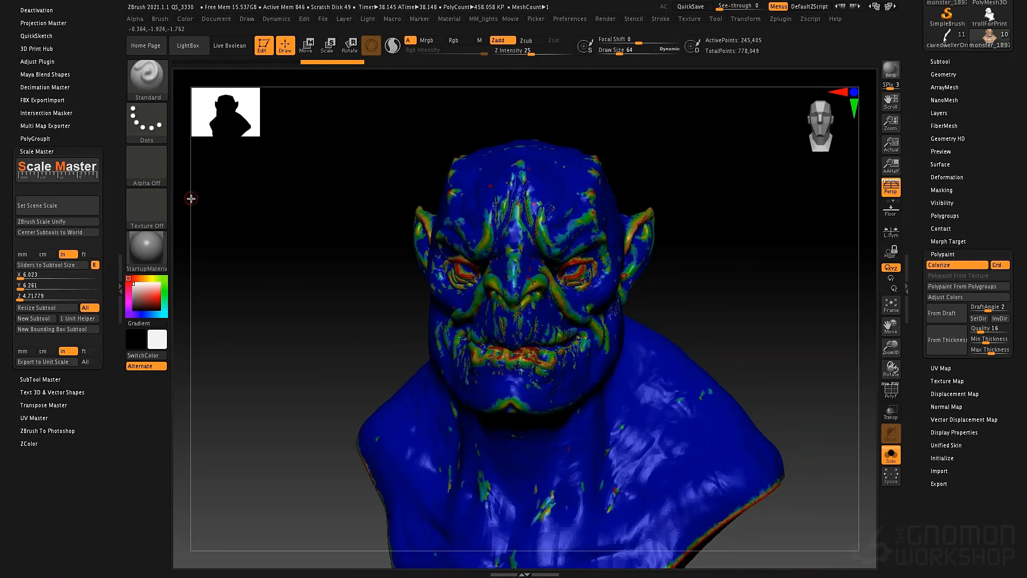
# - Resize all the subtools in Scale Master with the bust's Y size set to 2 in
pyautogui.click(26, 285)
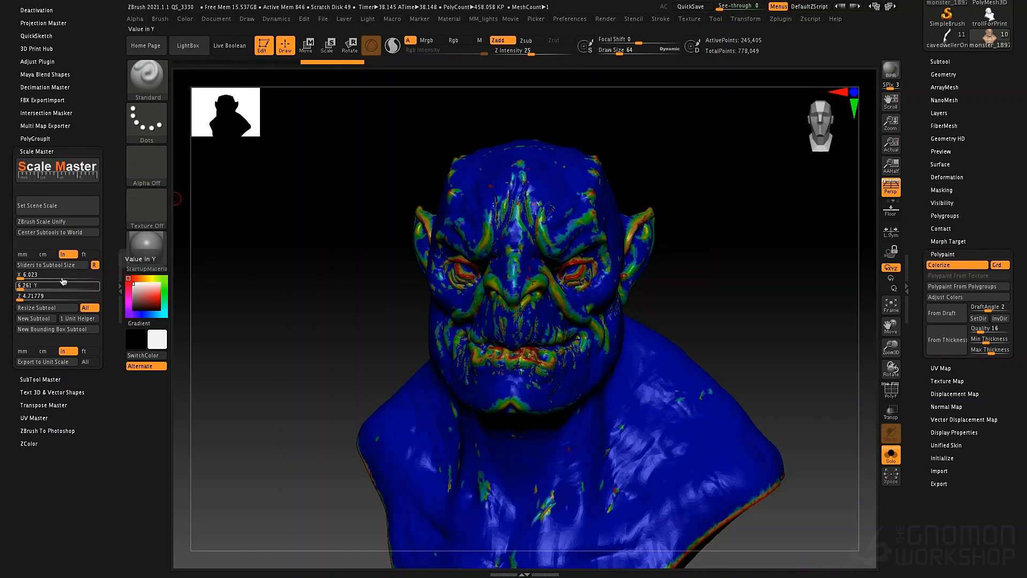
pyautogui.click(60, 206)
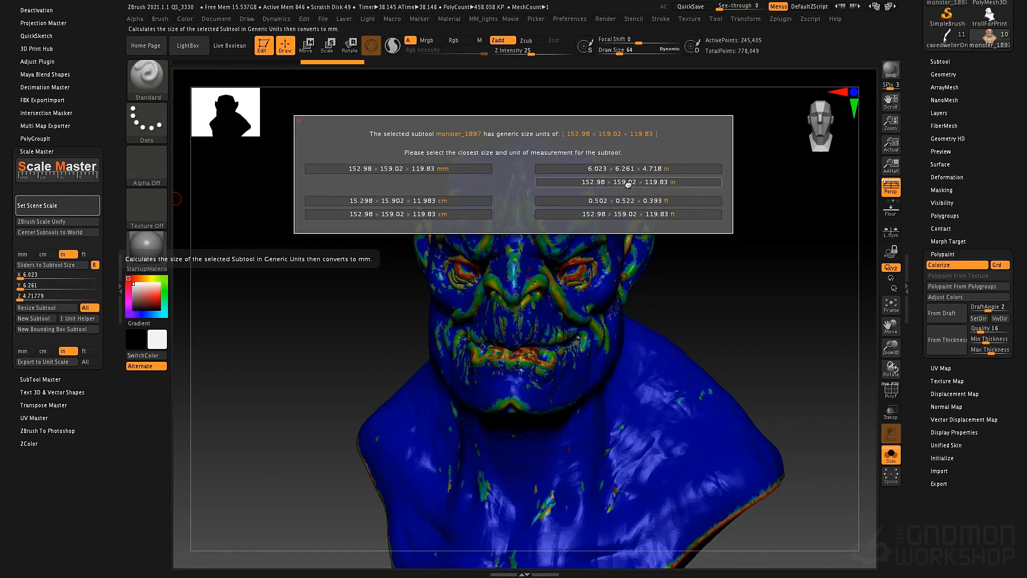
pyautogui.press('Escape')
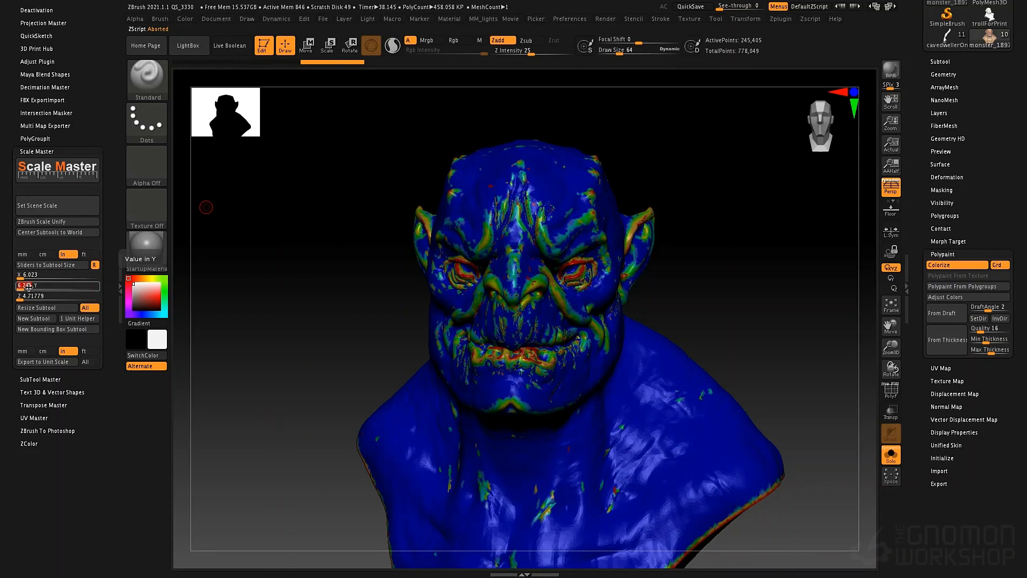
pyautogui.press('Return')
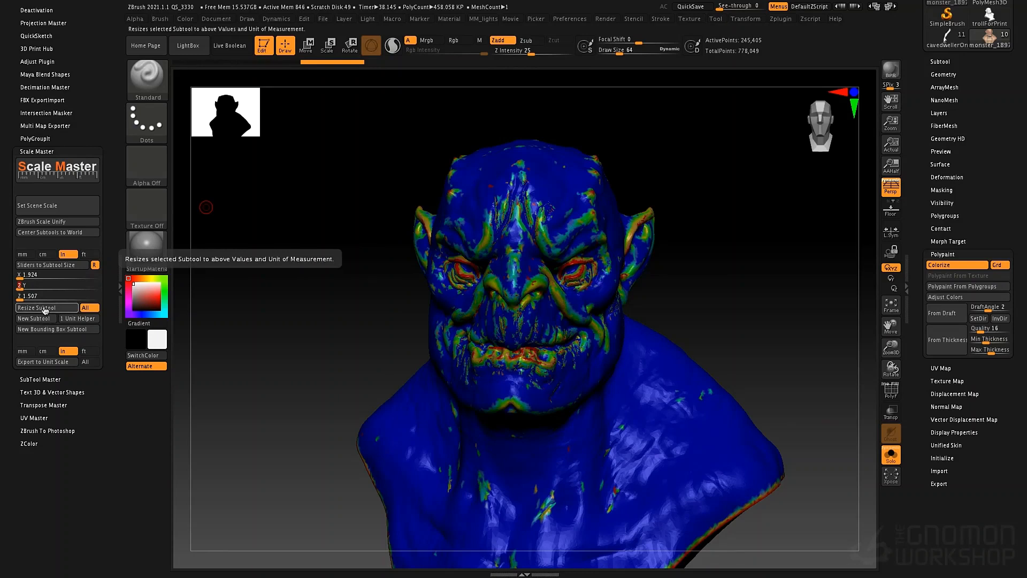
pyautogui.click(45, 310)
pyautogui.click(47, 308)
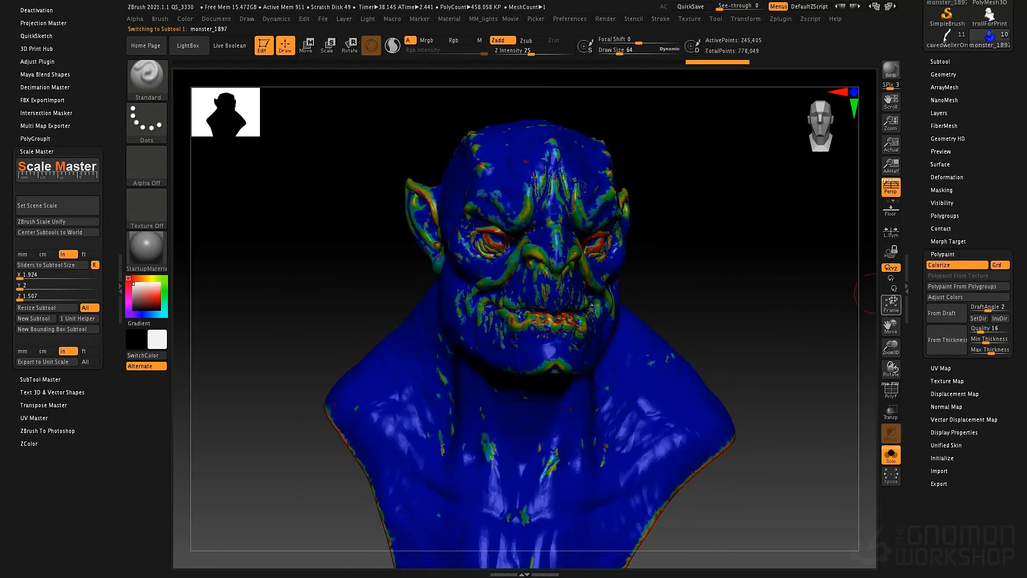
# - Regenerate the polypaint from thickness on the resized bust and examine its face, ears and lower rim
pyautogui.click(943, 340)
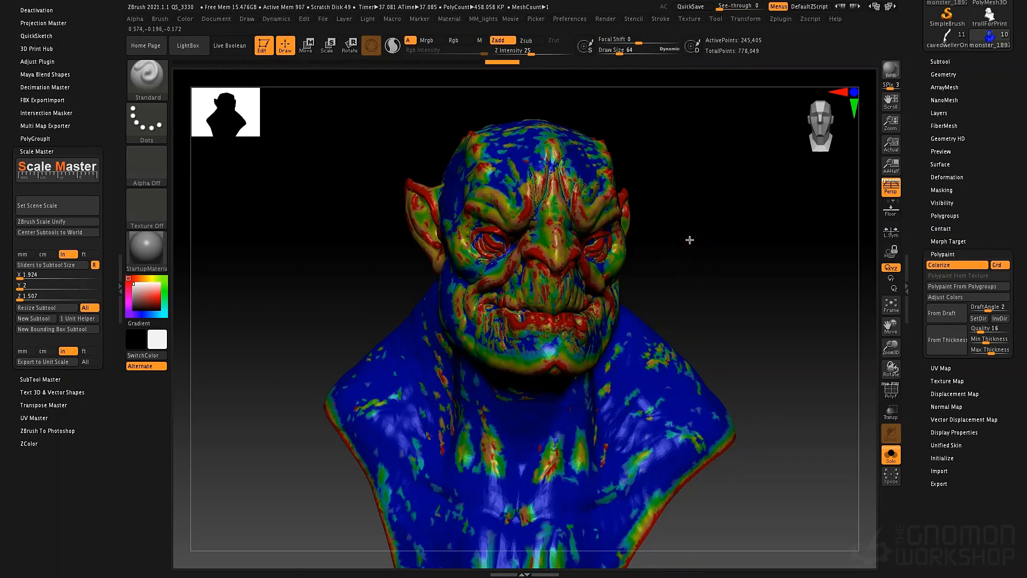
pyautogui.moveTo(689, 239); pyautogui.dragTo(623, 220)
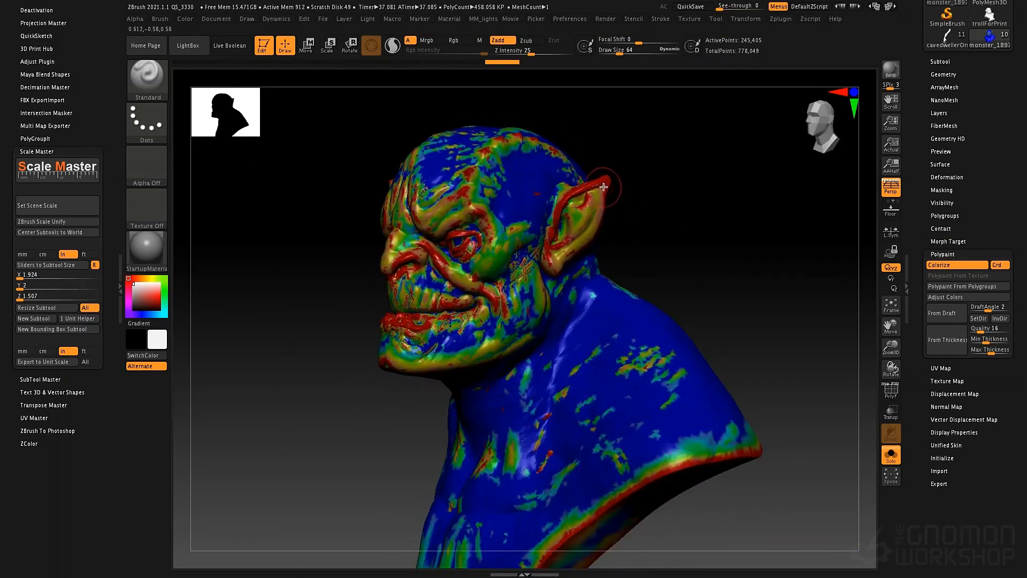
pyautogui.moveTo(645, 198)
pyautogui.mouseDown()
pyautogui.moveTo(690, 199)
pyautogui.moveTo(419, 177)
pyautogui.mouseUp()
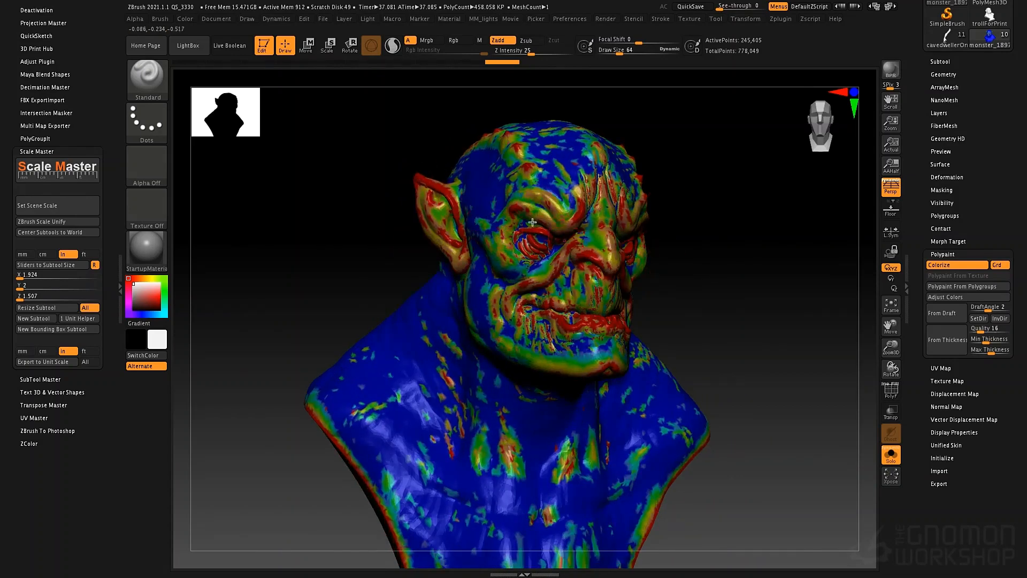
pyautogui.moveTo(683, 270); pyautogui.dragTo(557, 293)
pyautogui.moveTo(384, 364); pyautogui.dragTo(430, 409)
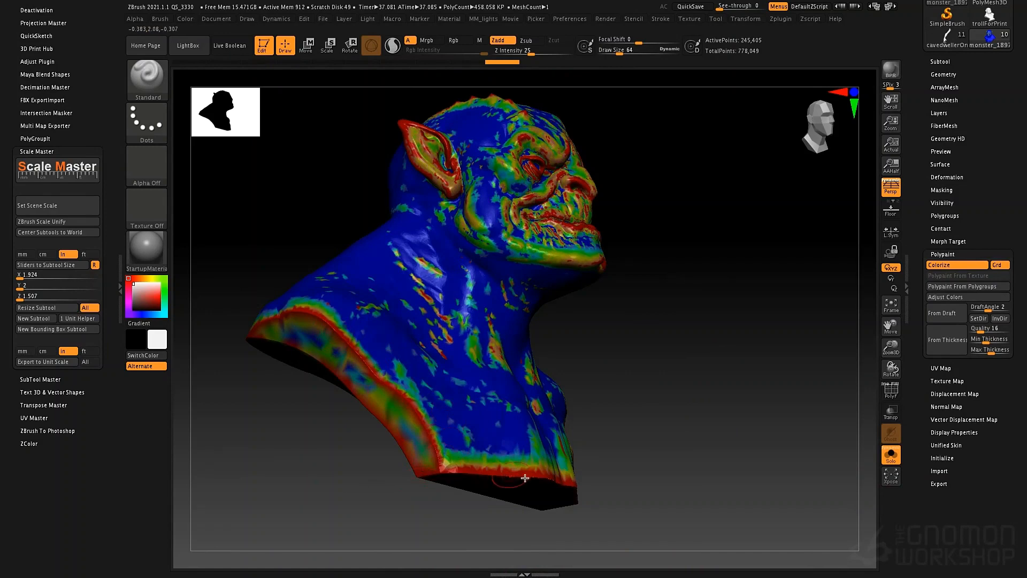
pyautogui.moveTo(615, 396)
pyautogui.mouseDown()
pyautogui.moveTo(587, 280)
pyautogui.moveTo(489, 324)
pyautogui.moveTo(493, 358)
pyautogui.mouseUp()
pyautogui.press('space')
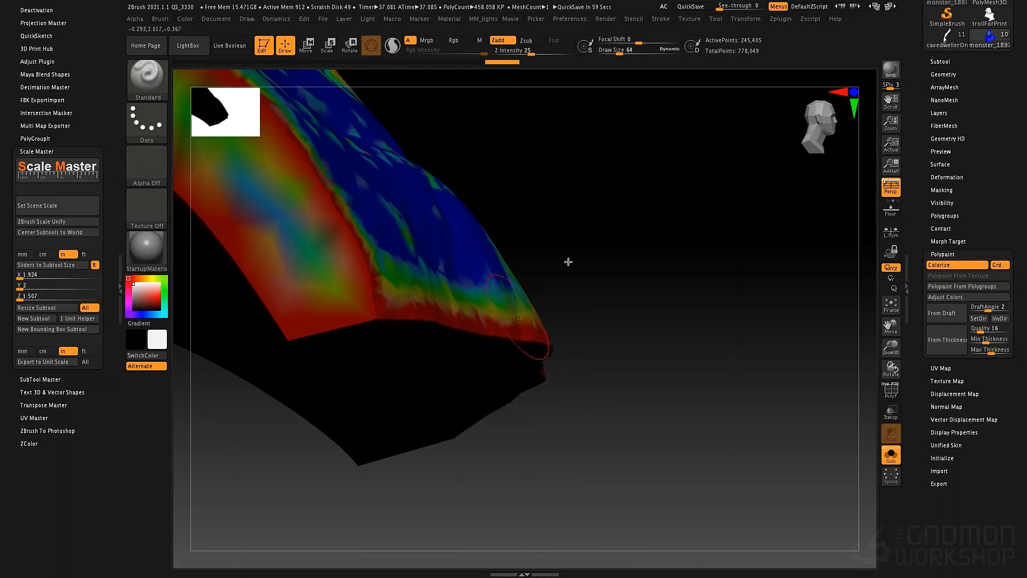
pyautogui.moveTo(659, 296); pyautogui.dragTo(466, 346)
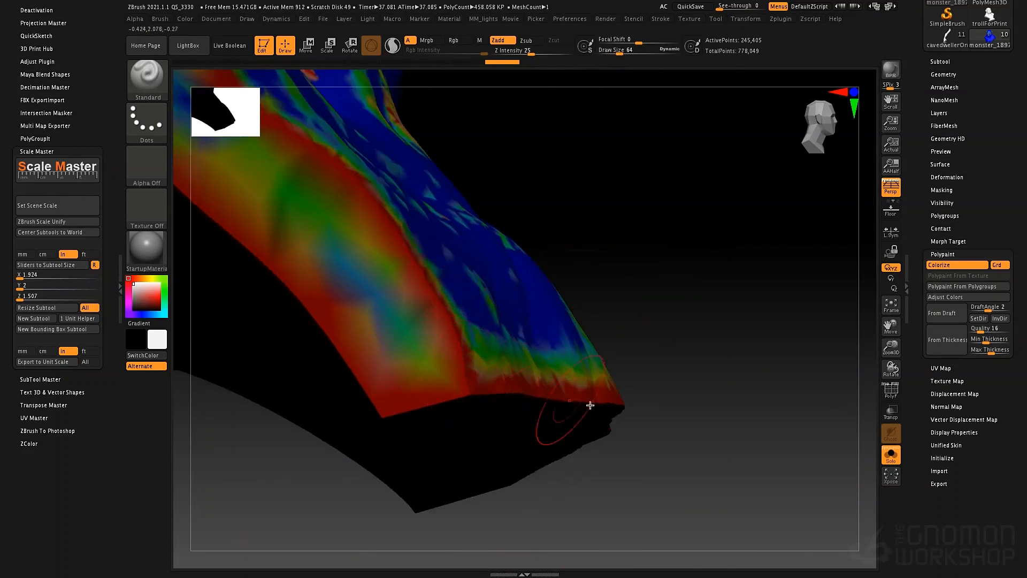
# - Examine the thickness colours on the bust's ear and forehead up close, and on the whole bust from the front
pyautogui.moveTo(497, 401)
pyautogui.mouseDown()
pyautogui.moveTo(518, 347)
pyautogui.moveTo(481, 390)
pyautogui.moveTo(410, 282)
pyautogui.moveTo(456, 289)
pyautogui.moveTo(496, 182)
pyautogui.moveTo(482, 224)
pyautogui.moveTo(495, 294)
pyautogui.moveTo(409, 242)
pyautogui.mouseUp()
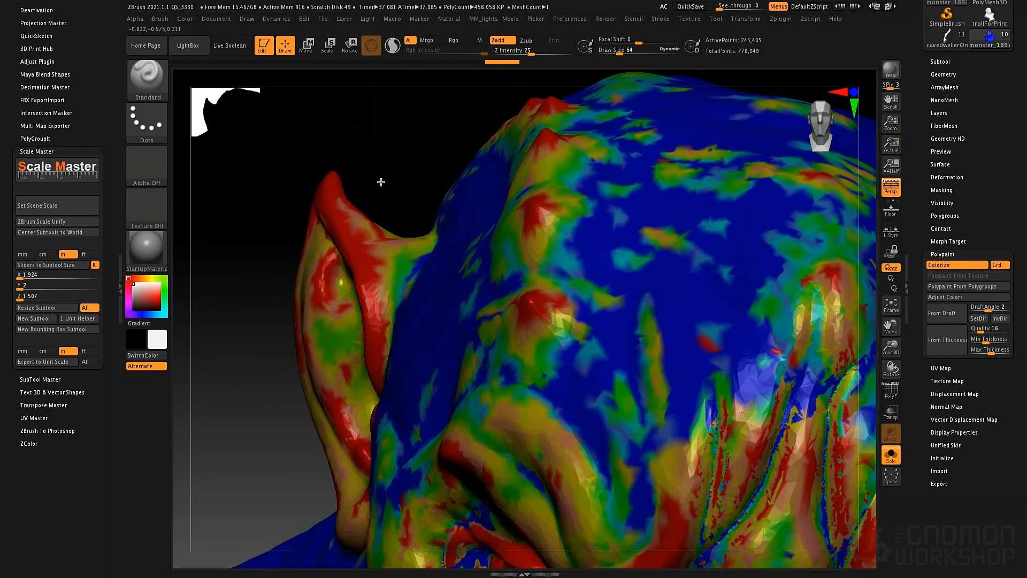
pyautogui.moveTo(378, 179); pyautogui.dragTo(318, 278)
pyautogui.moveTo(303, 319); pyautogui.dragTo(293, 352)
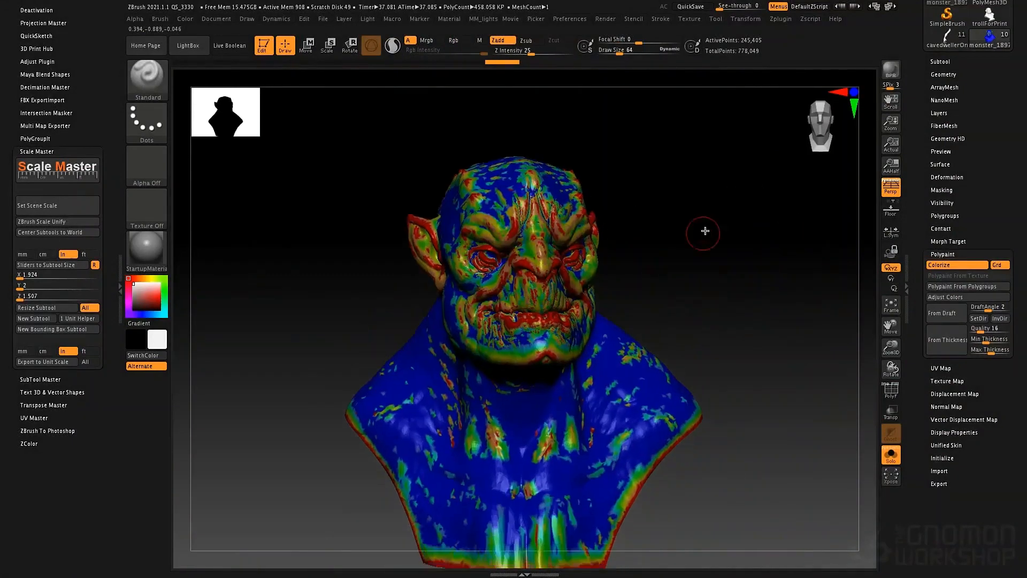
# - Switch to the painted monster_1898 subtool and inspect its cut base, back and shoulders from below and from the side
pyautogui.click(939, 62)
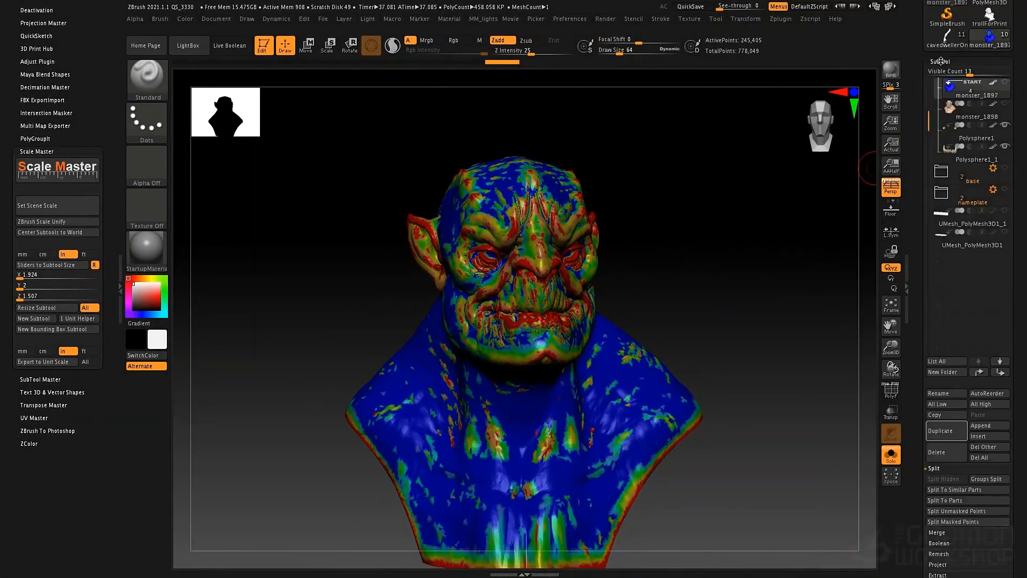
pyautogui.moveTo(947, 116)
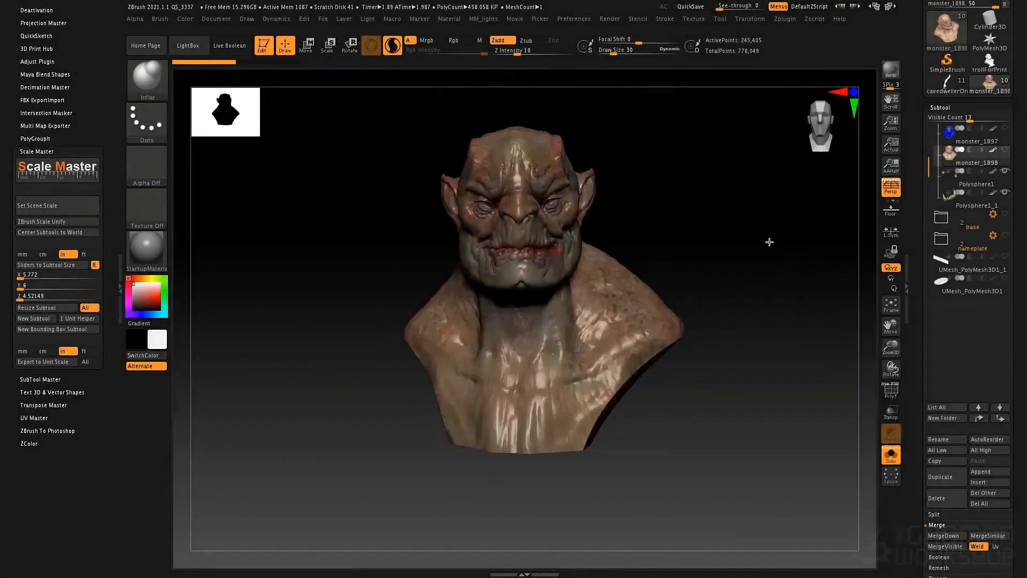
pyautogui.moveTo(768, 240)
pyautogui.mouseDown()
pyautogui.moveTo(749, 229)
pyautogui.moveTo(773, 227)
pyautogui.mouseUp()
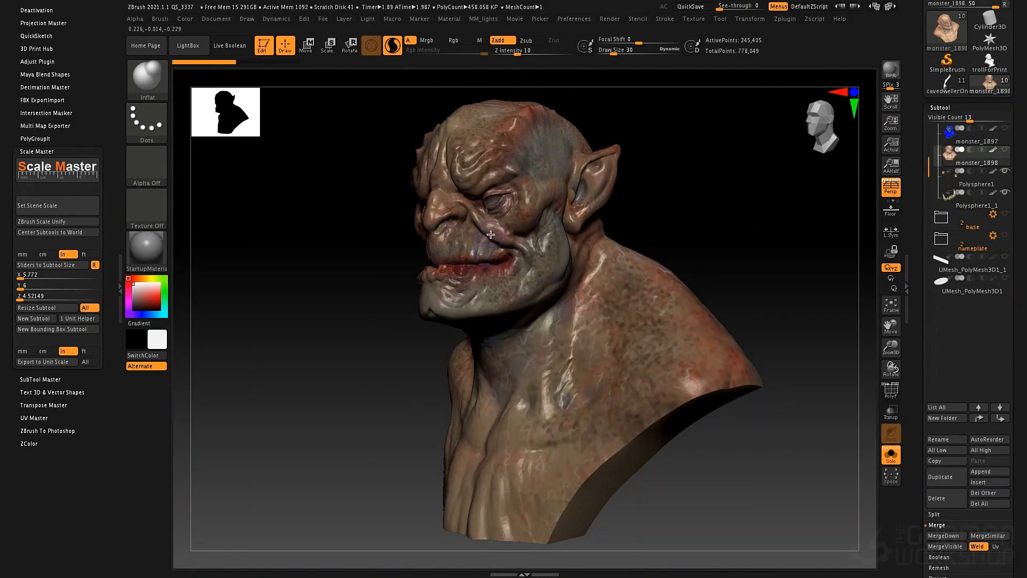
pyautogui.moveTo(727, 316); pyautogui.dragTo(549, 332)
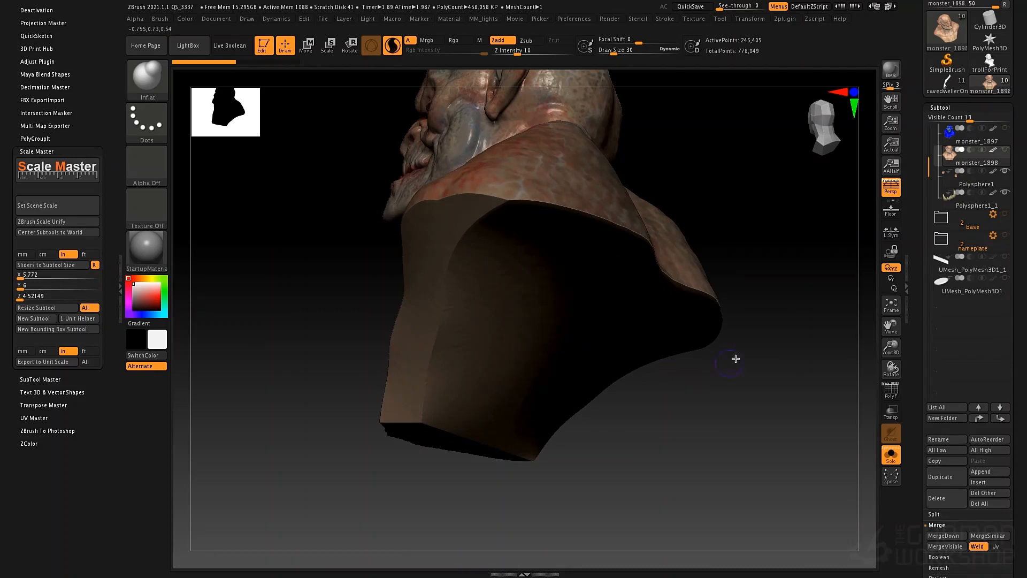
pyautogui.moveTo(733, 358); pyautogui.dragTo(760, 414)
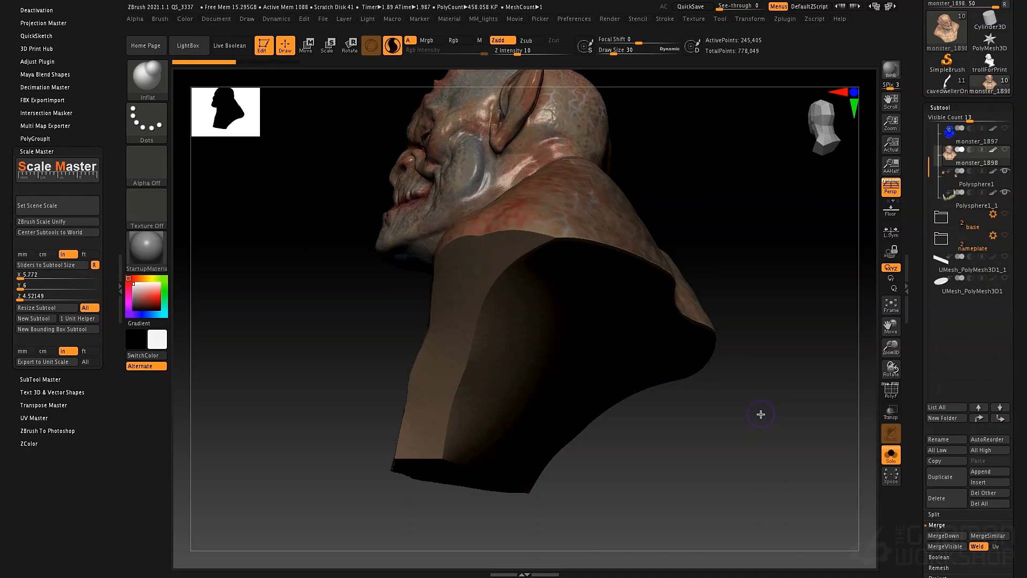
pyautogui.moveTo(750, 310); pyautogui.dragTo(763, 326)
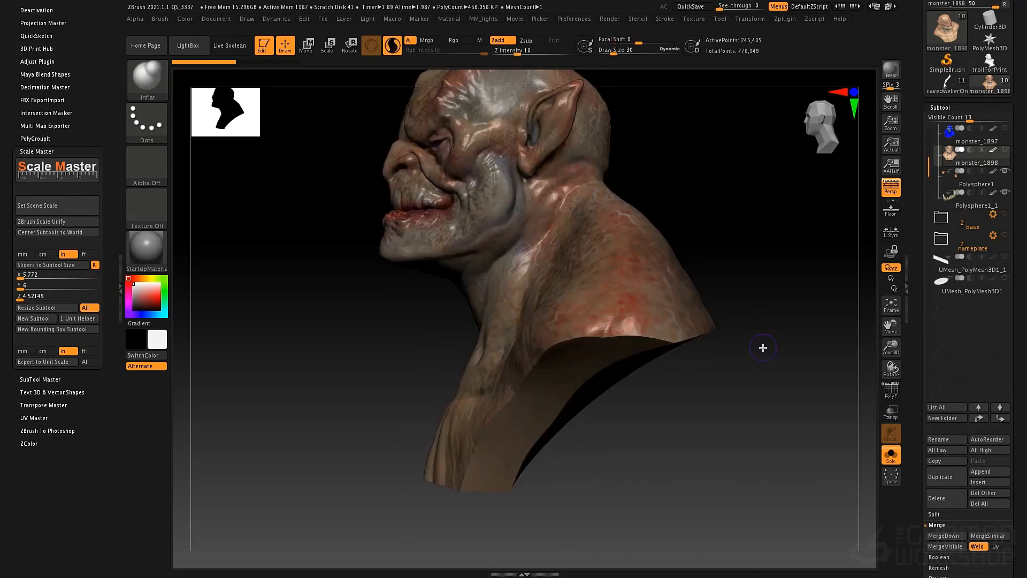
pyautogui.moveTo(857, 291); pyautogui.dragTo(830, 291)
# - DynaMesh the painted bust at resolution 1024, check its polygon density, and set the shell thickness to 7
pyautogui.moveTo(919, 370); pyautogui.dragTo(930, 249)
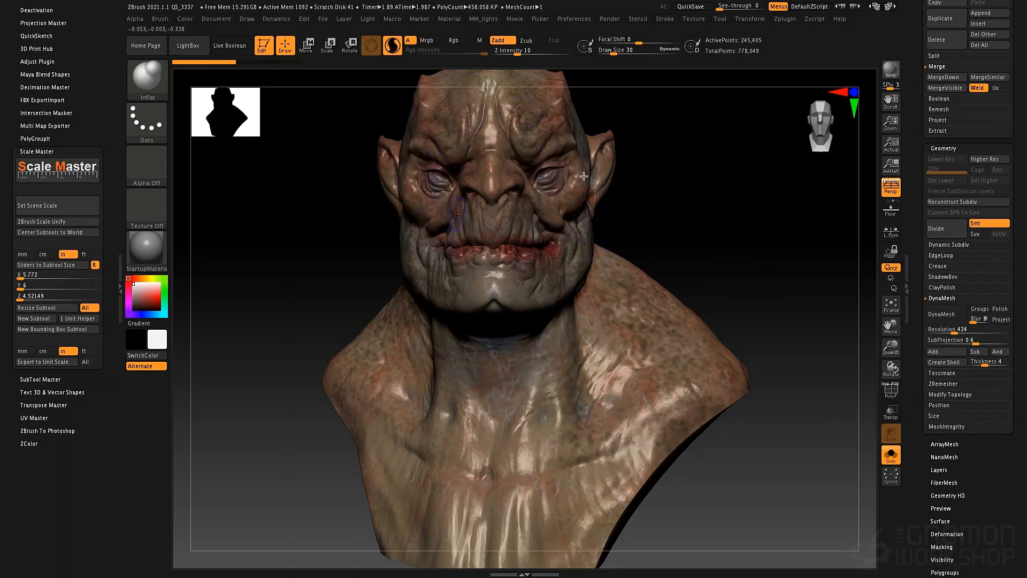
pyautogui.hotkey('ctrl', 'shift')
pyautogui.click(928, 316)
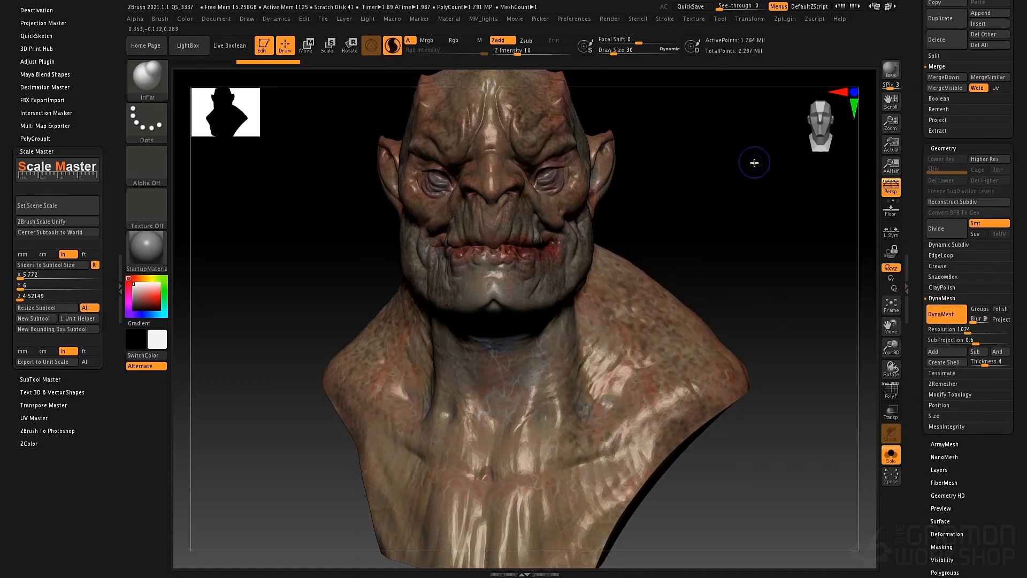
pyautogui.hotkey('shift', 'f')
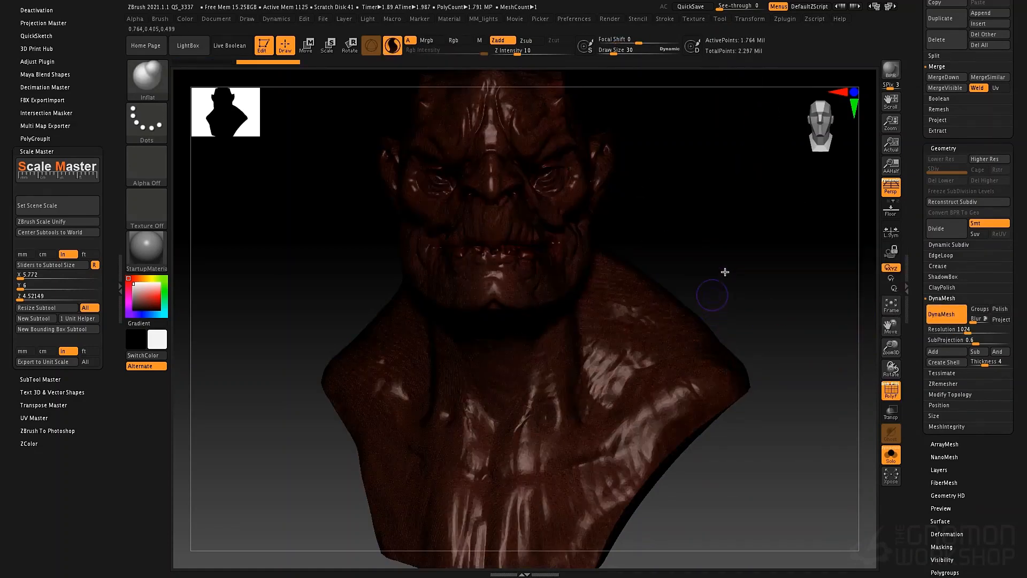
pyautogui.moveTo(743, 255); pyautogui.dragTo(742, 257, button='right')
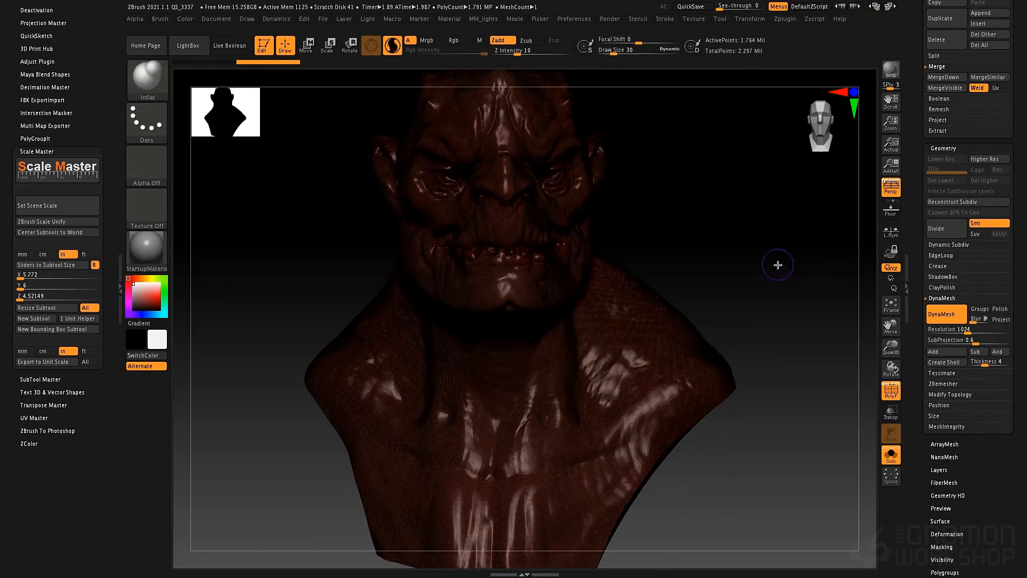
pyautogui.hotkey('shift', 'f')
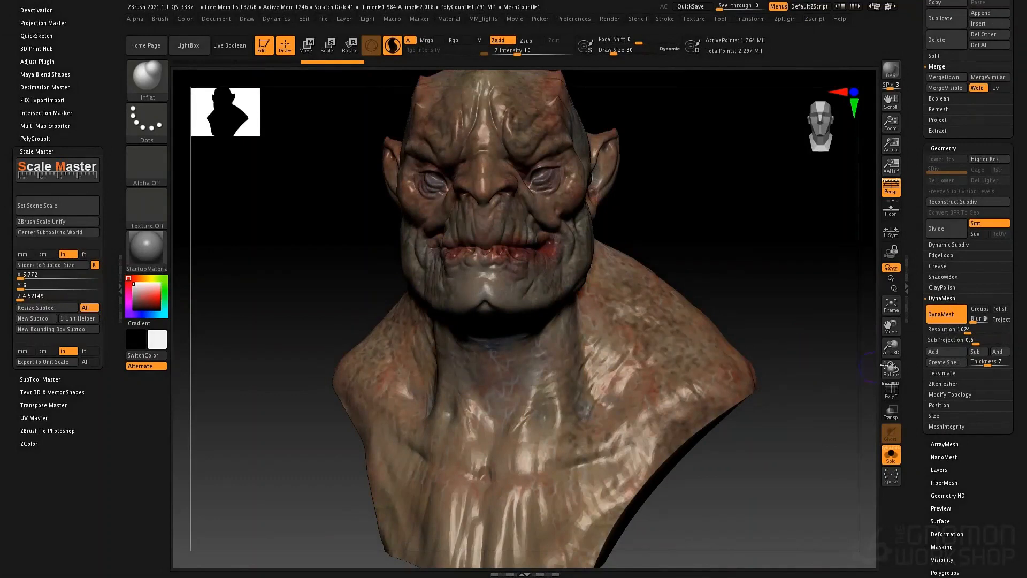
# - Insert a cylinder from the IMM Primitives brush into the back of the bust's shoulder, with white as the main colour
pyautogui.press('b')
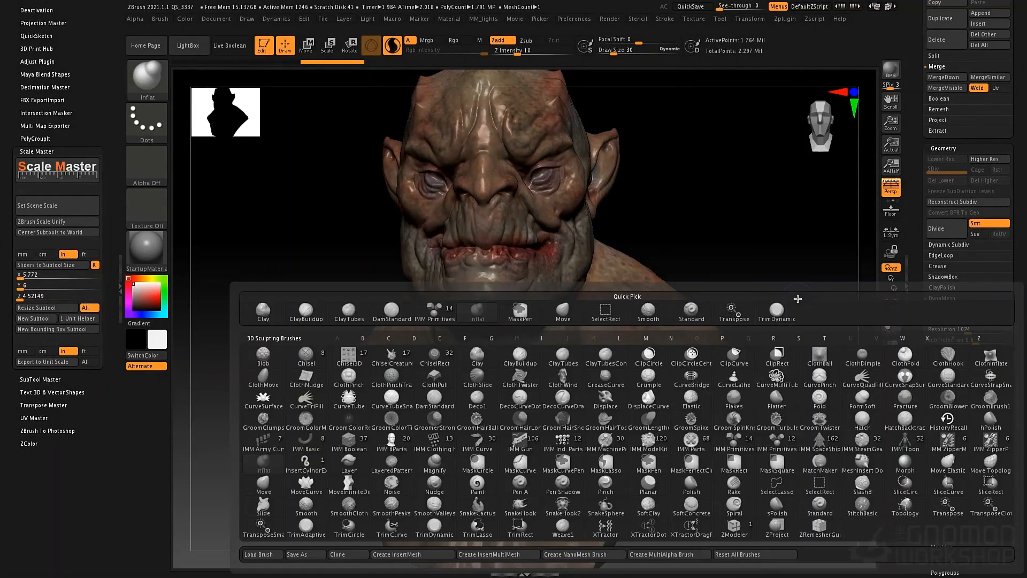
pyautogui.press('i')
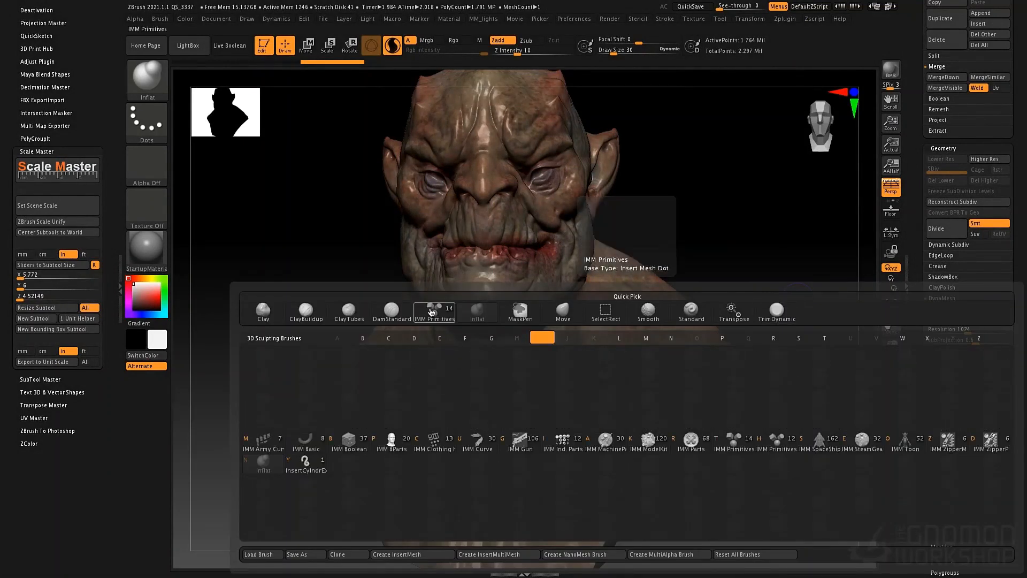
pyautogui.press('h')
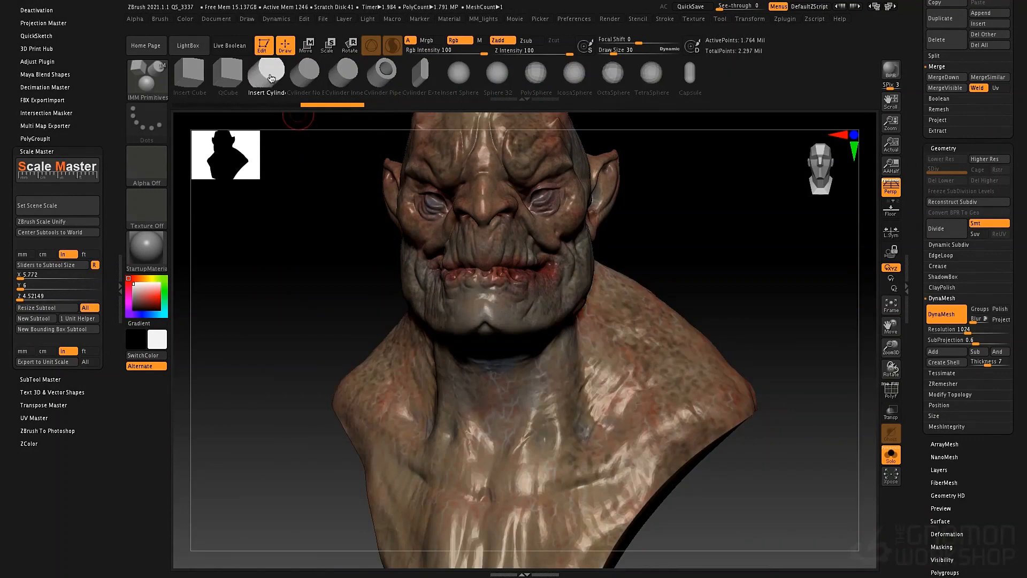
pyautogui.moveTo(705, 244)
pyautogui.mouseDown()
pyautogui.moveTo(676, 243)
pyautogui.moveTo(738, 239)
pyautogui.moveTo(717, 247)
pyautogui.mouseUp()
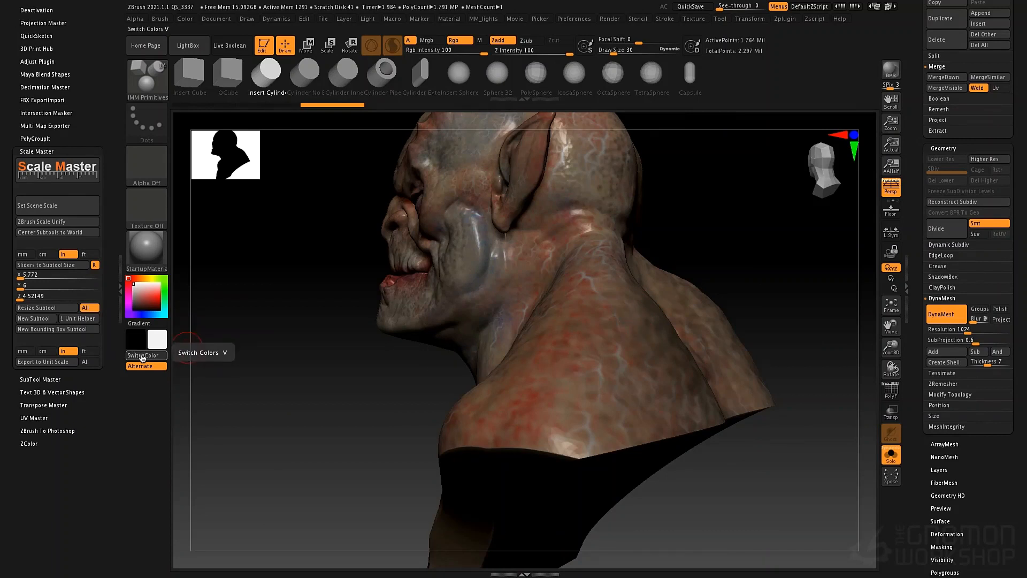
pyautogui.click(142, 355)
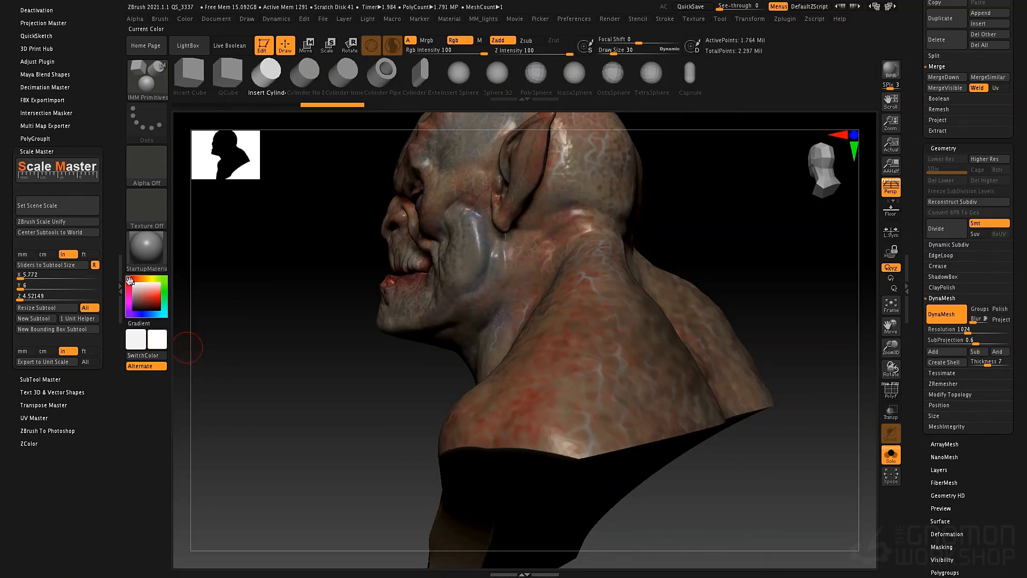
pyautogui.moveTo(633, 329); pyautogui.dragTo(724, 409)
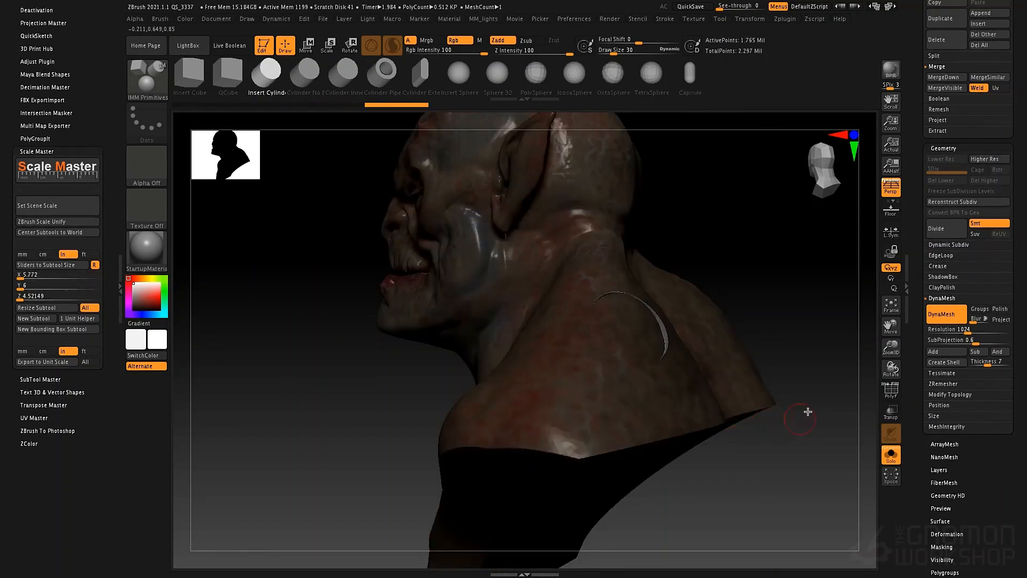
# - Move the inserted cylinder out of the shoulder into the empty space behind the bust
pyautogui.keyDown('alt'); pyautogui.moveTo(784, 330); pyautogui.dragTo(761, 295); pyautogui.keyUp('alt')
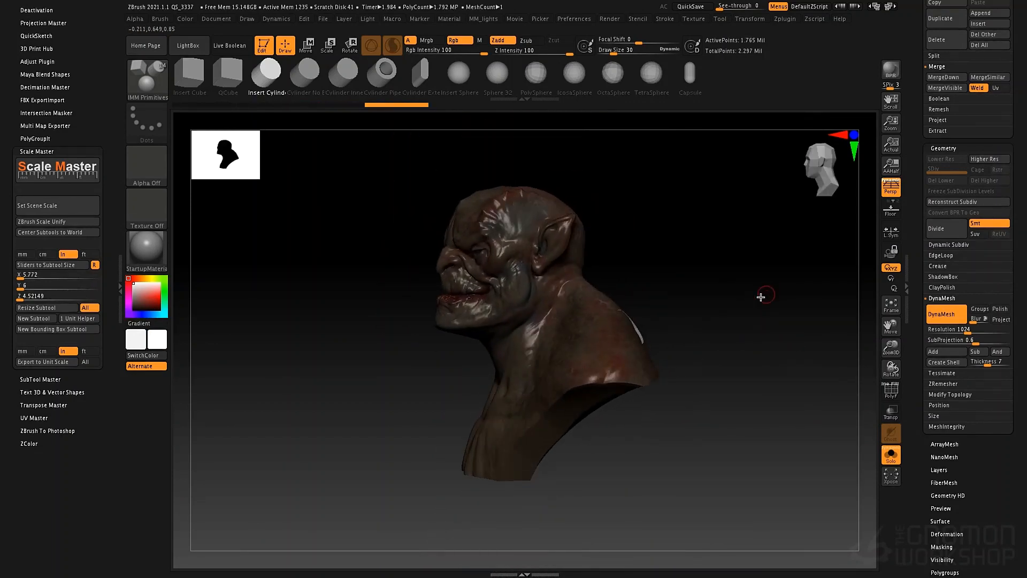
pyautogui.press('w')
pyautogui.moveTo(572, 367); pyautogui.dragTo(651, 305)
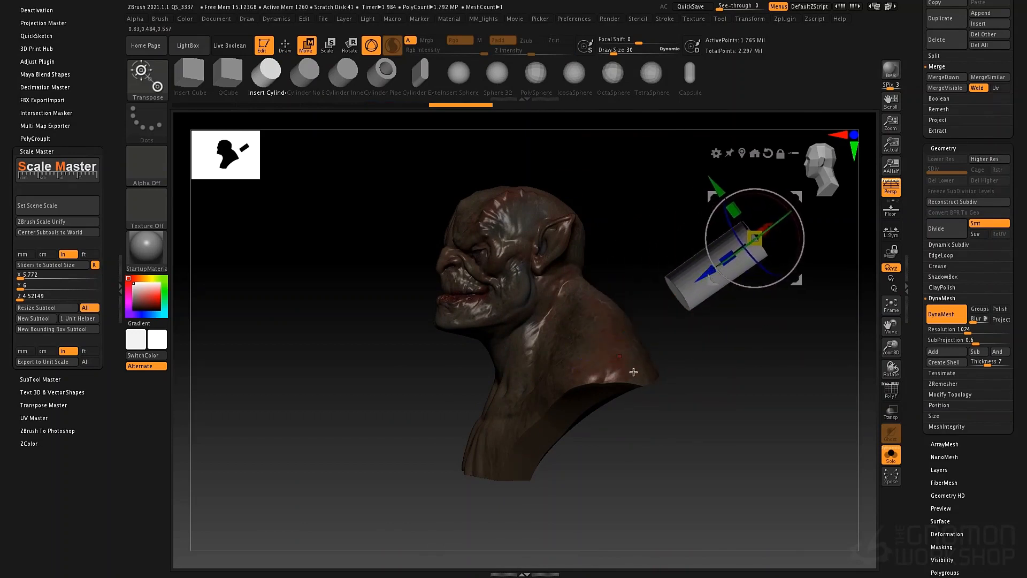
# - Clear the mask on the bust and create a DynaMesh shell to hollow it out
pyautogui.moveTo(634, 372); pyautogui.dragTo(750, 422)
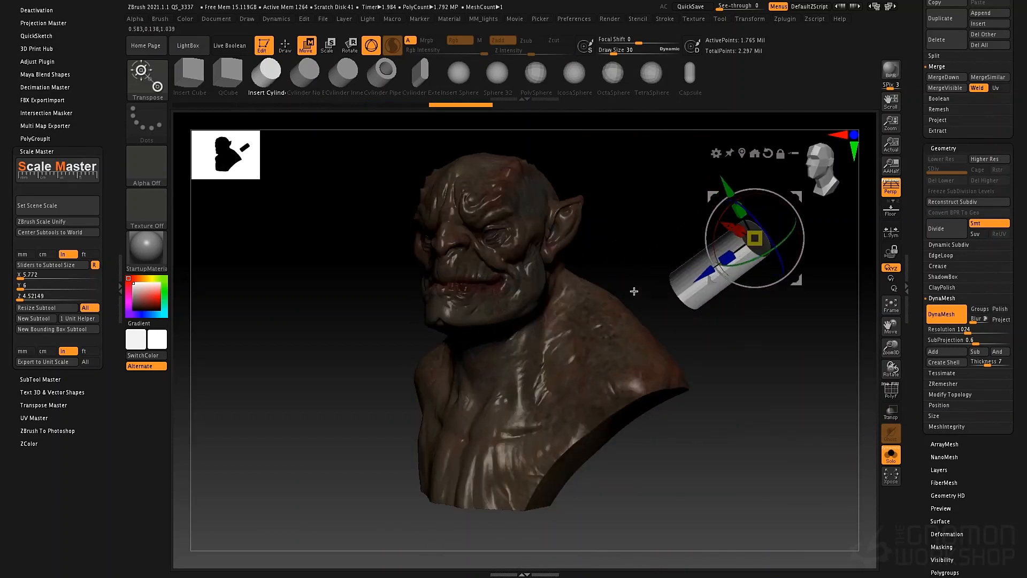
pyautogui.press('q')
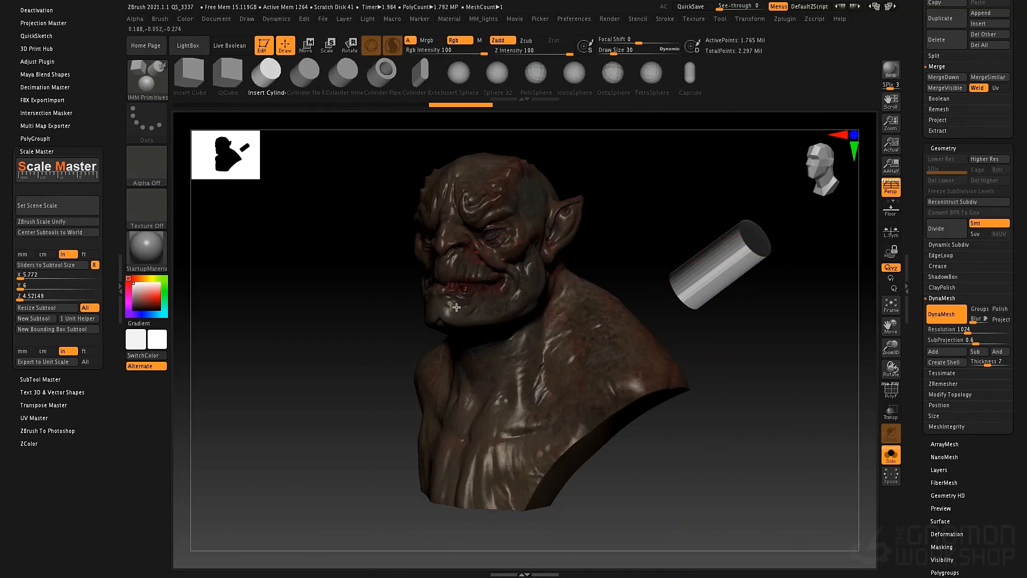
pyautogui.keyDown('ctrl'); pyautogui.moveTo(768, 436); pyautogui.dragTo(778, 451); pyautogui.keyUp('ctrl')
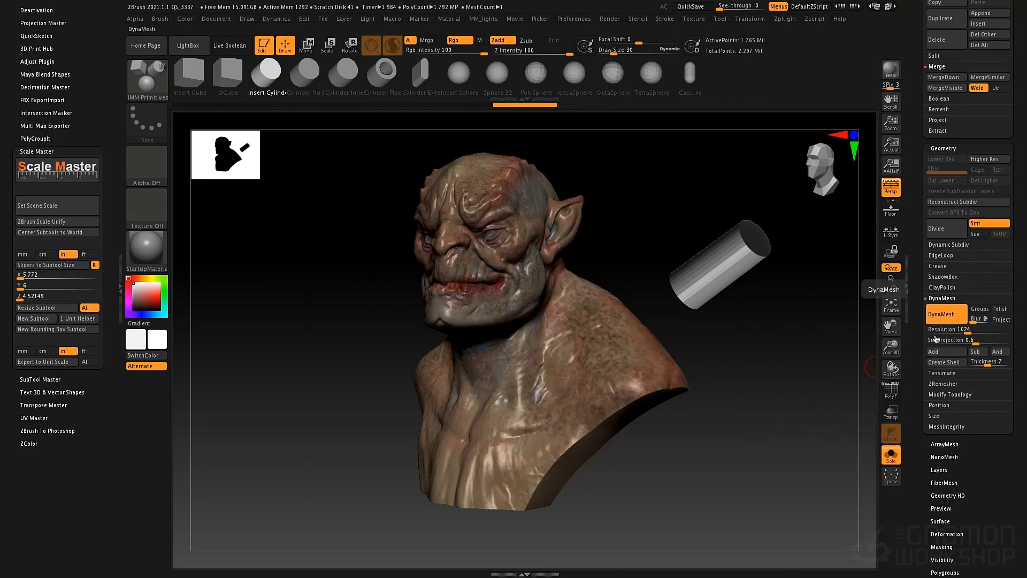
pyautogui.click(941, 367)
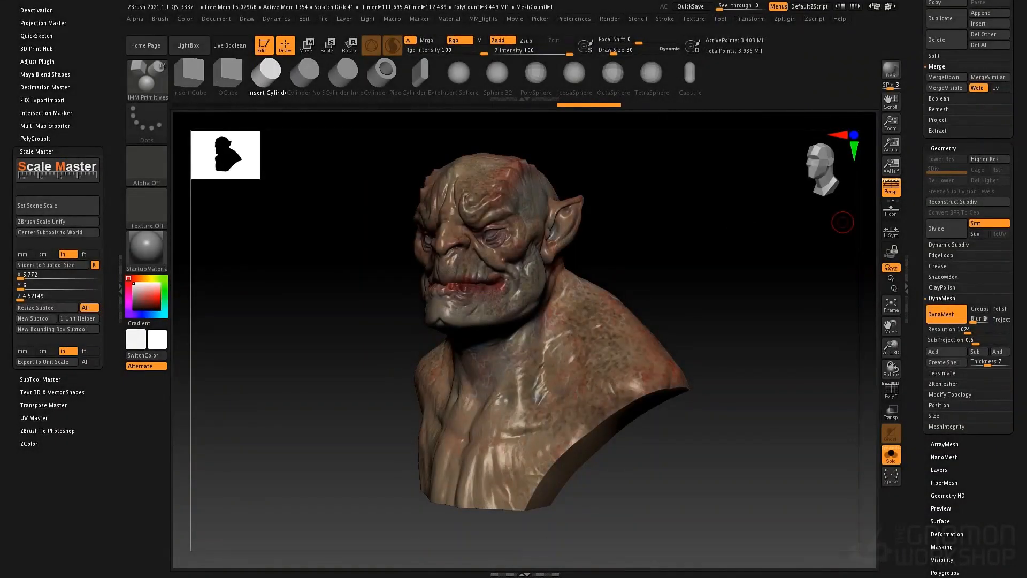
# - Hide the back part of the bust and inspect the hollow interior behind the face and neck
pyautogui.moveTo(743, 202)
pyautogui.mouseDown()
pyautogui.moveTo(722, 202)
pyautogui.moveTo(704, 225)
pyautogui.moveTo(685, 209)
pyautogui.moveTo(713, 211)
pyautogui.moveTo(747, 234)
pyautogui.moveTo(731, 233)
pyautogui.mouseUp()
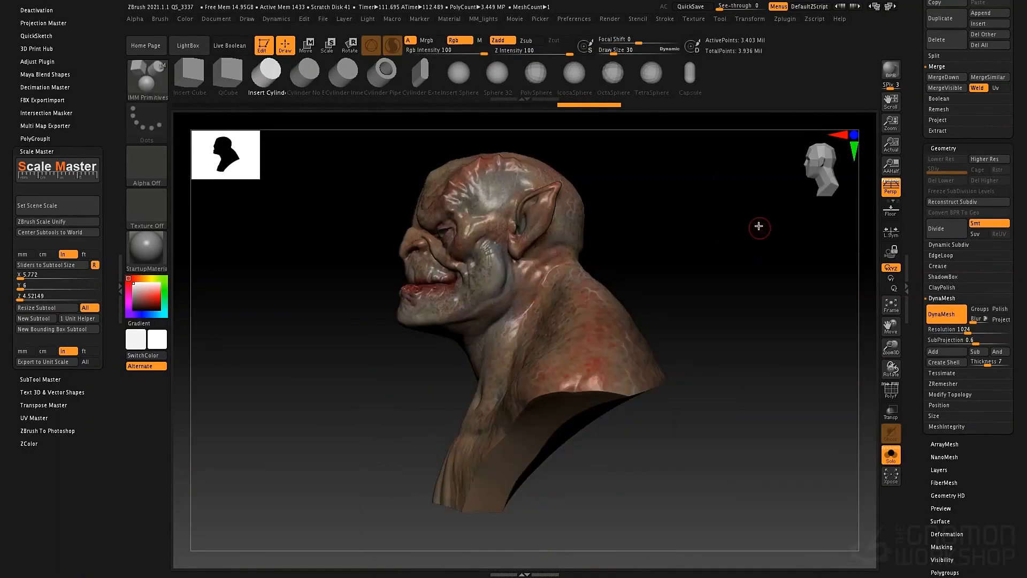
pyautogui.moveTo(732, 193)
pyautogui.keyDown('ctrl'); pyautogui.keyDown('shift'); pyautogui.mouseDown()
pyautogui.moveTo(610, 536)
pyautogui.moveTo(552, 533)
pyautogui.mouseUp(); pyautogui.keyUp('shift'); pyautogui.keyUp('ctrl')
pyautogui.moveTo(653, 271); pyautogui.dragTo(566, 290)
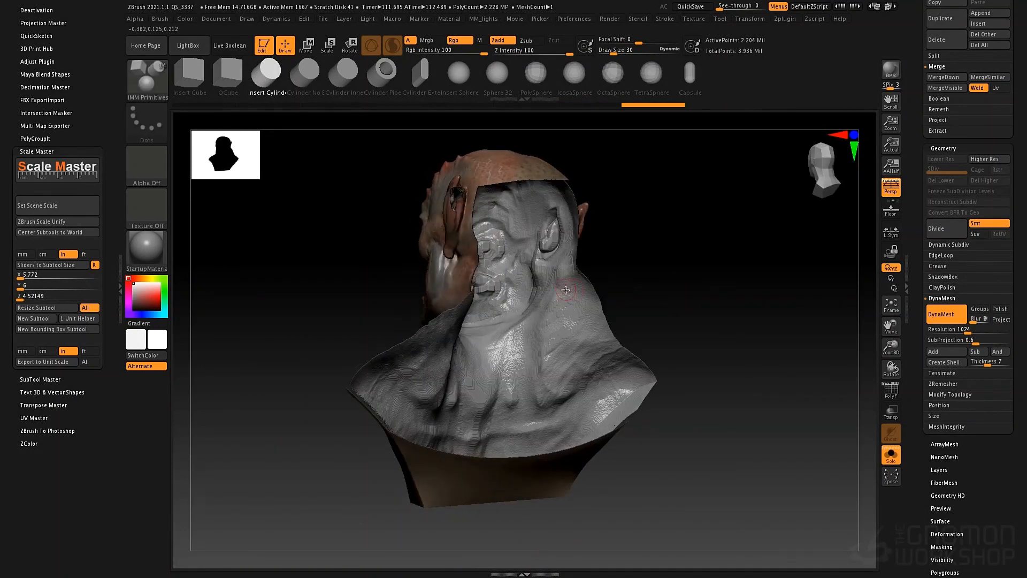
pyautogui.keyDown('ctrl'); pyautogui.moveTo(571, 300); pyautogui.dragTo(513, 300, button='right'); pyautogui.keyUp('ctrl')
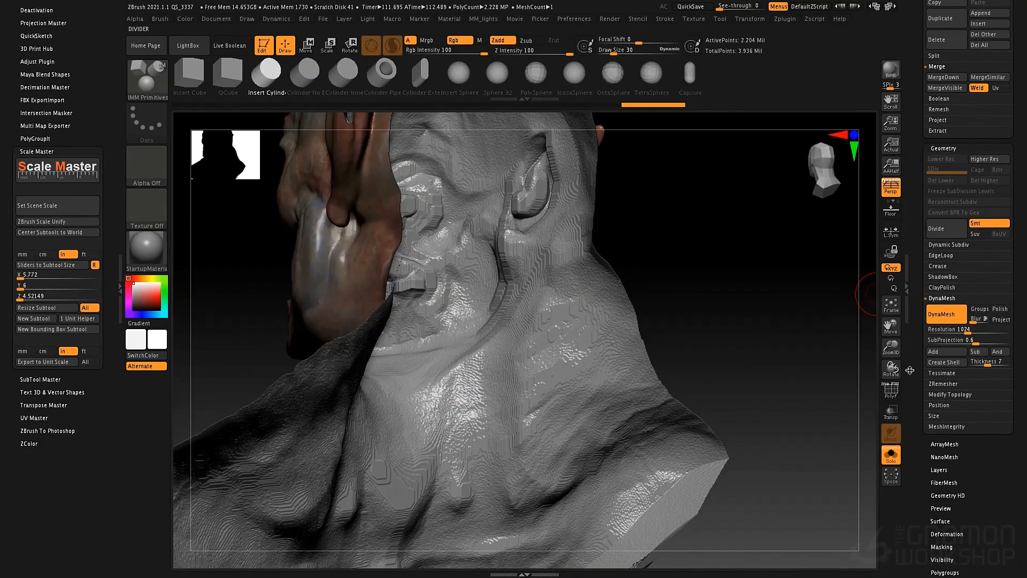
# - Turn on double-sided display for the bust and view its hollow interior straight from behind
pyautogui.scroll(-10, 957, 321)
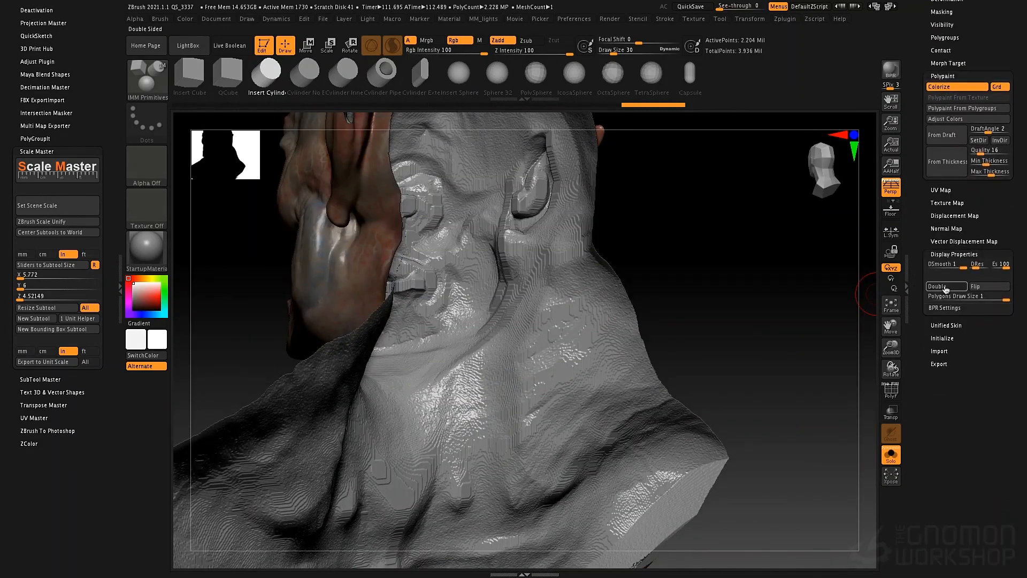
pyautogui.click(946, 288)
pyautogui.moveTo(690, 234)
pyautogui.mouseDown(button='right')
pyautogui.moveTo(667, 231)
pyautogui.moveTo(679, 235)
pyautogui.mouseUp(button='right')
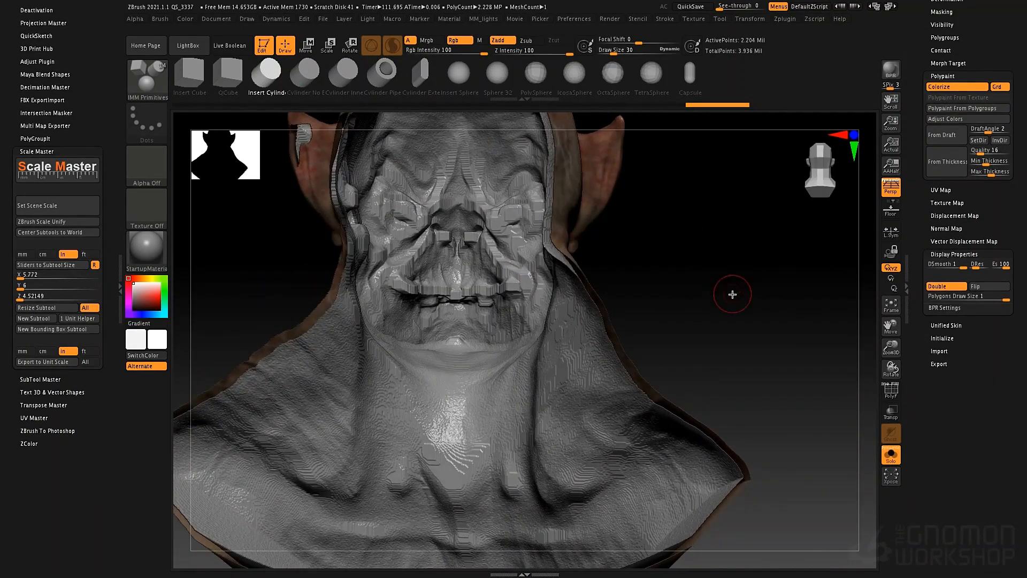
# - Unhide the whole bust and frame it from the front
pyautogui.press('f')
pyautogui.hotkey('ctrl', 'shift')
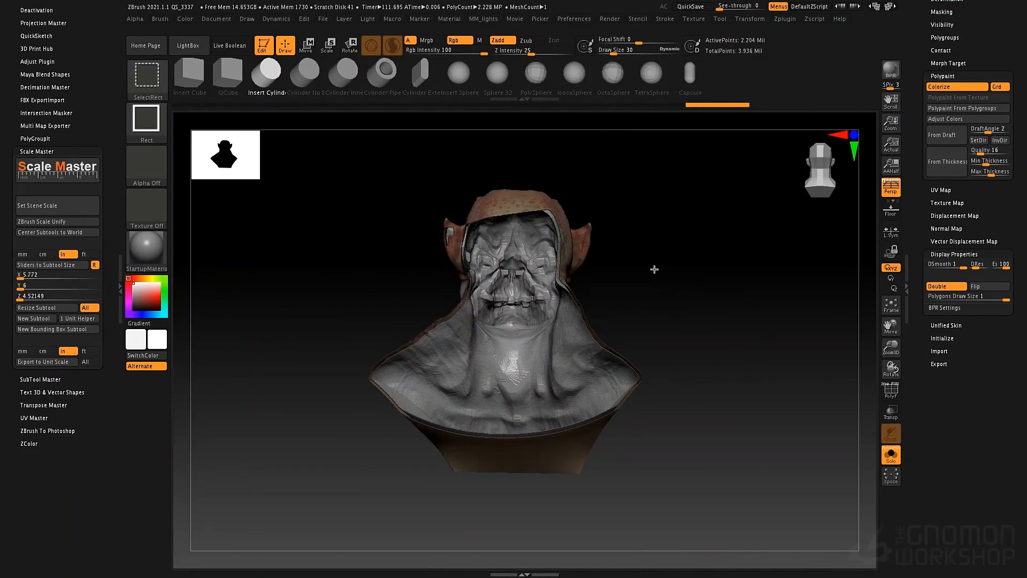
pyautogui.keyDown('ctrl'); pyautogui.keyDown('shift'); pyautogui.click(654, 269); pyautogui.keyUp('shift'); pyautogui.keyUp('ctrl')
pyautogui.moveTo(656, 274); pyautogui.dragTo(748, 276, button='right')
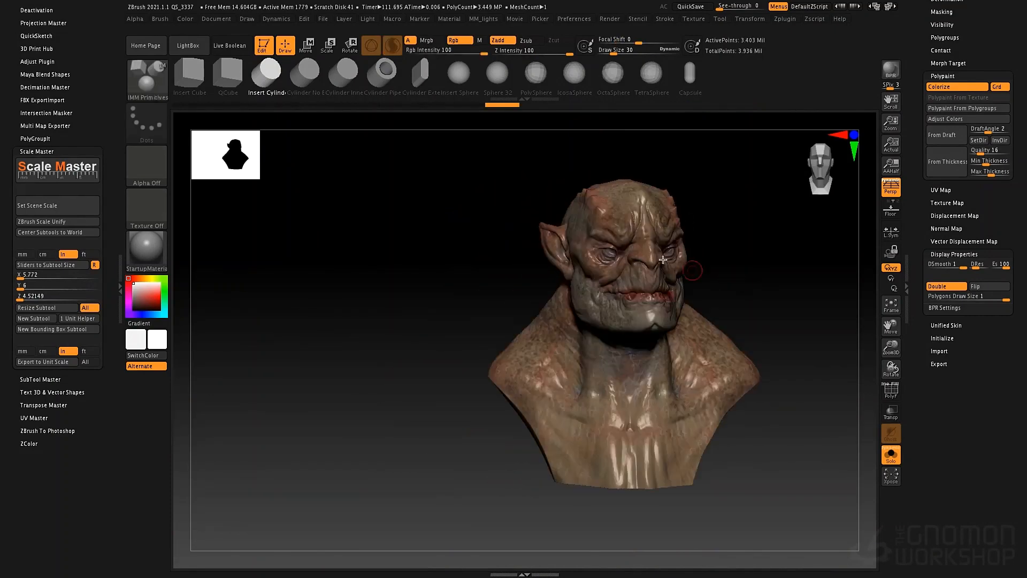
pyautogui.keyDown('alt'); pyautogui.moveTo(474, 224); pyautogui.dragTo(401, 230, button='right'); pyautogui.keyUp('alt')
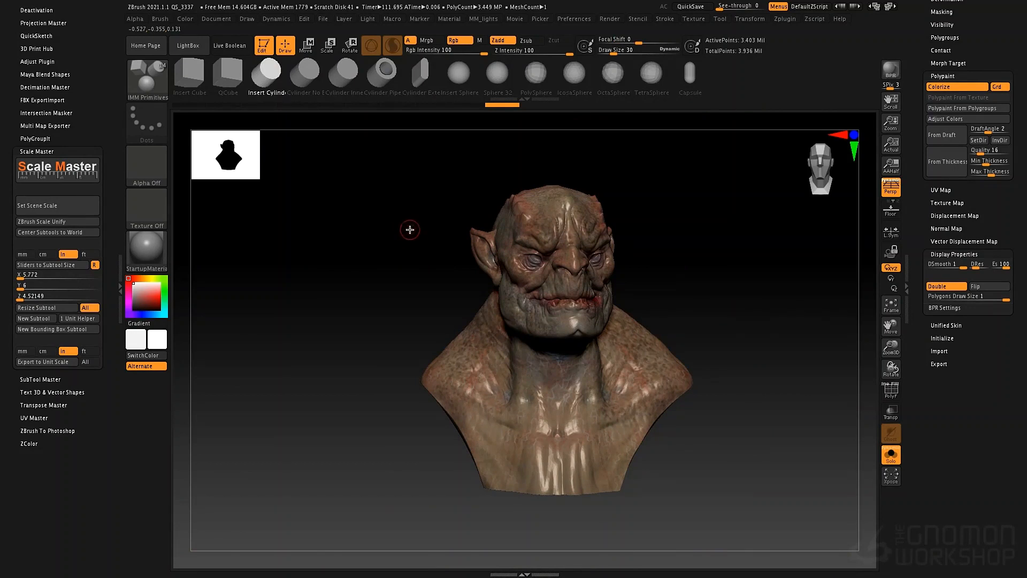
pyautogui.keyDown('alt'); pyautogui.moveTo(410, 230); pyautogui.dragTo(459, 268, button='right'); pyautogui.keyUp('alt')
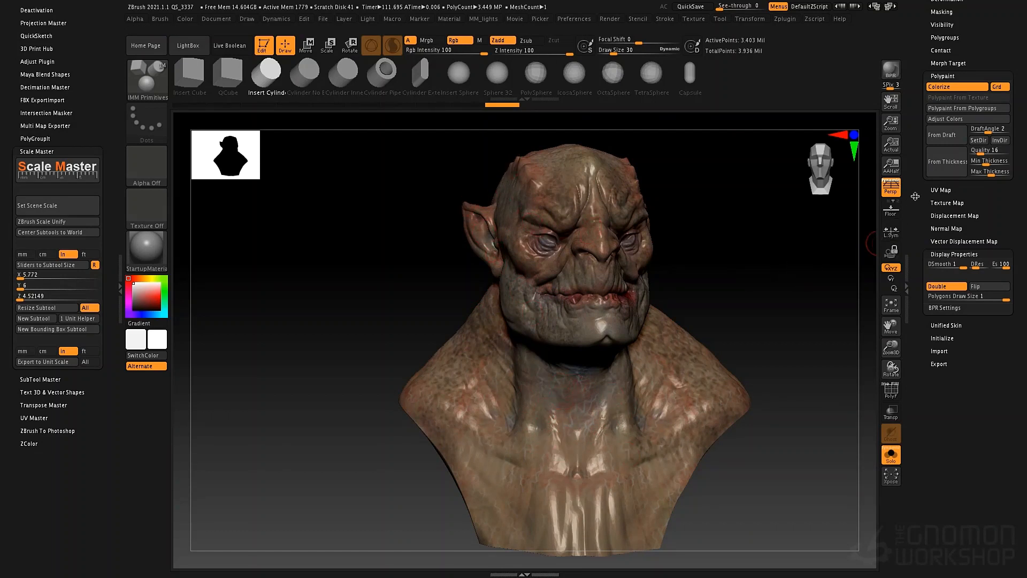
pyautogui.moveTo(915, 197); pyautogui.dragTo(914, 227)
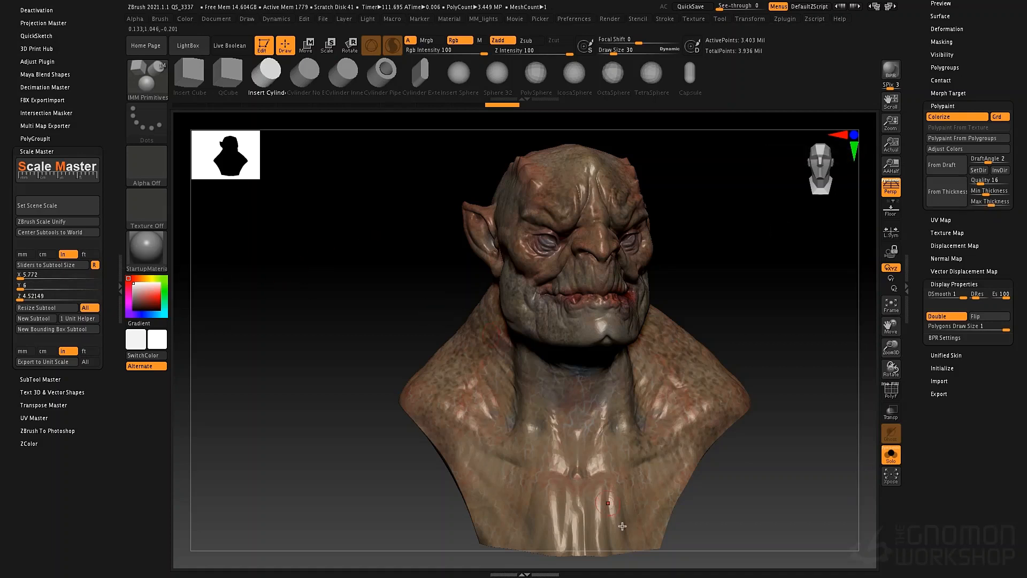
# - Colour the bust by its wall thickness using polypaint From Thickness and inspect the thin areas on the face, ear and neck
pyautogui.moveTo(710, 209)
pyautogui.mouseDown()
pyautogui.moveTo(708, 223)
pyautogui.moveTo(752, 254)
pyautogui.mouseUp()
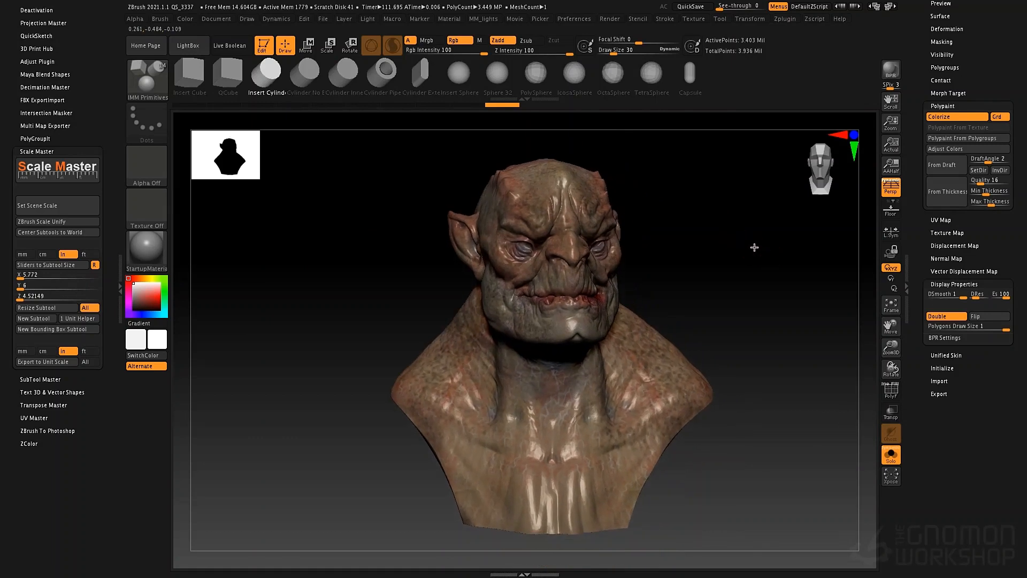
pyautogui.click(960, 197)
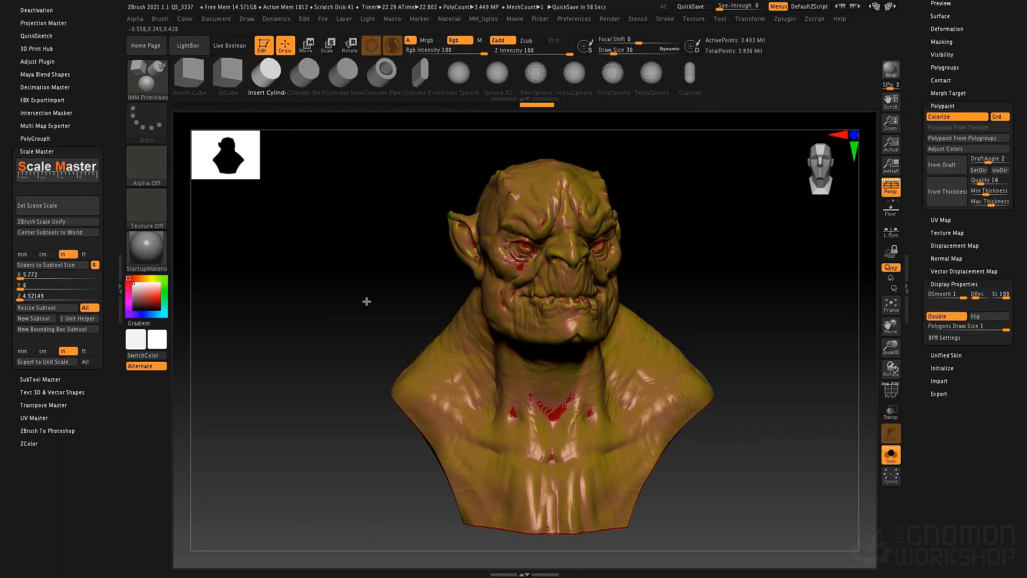
pyautogui.moveTo(366, 301)
pyautogui.mouseDown()
pyautogui.moveTo(339, 300)
pyautogui.moveTo(443, 284)
pyautogui.moveTo(381, 278)
pyautogui.moveTo(380, 318)
pyautogui.moveTo(369, 303)
pyautogui.moveTo(380, 300)
pyautogui.moveTo(346, 314)
pyautogui.moveTo(282, 314)
pyautogui.moveTo(278, 301)
pyautogui.moveTo(284, 314)
pyautogui.mouseUp()
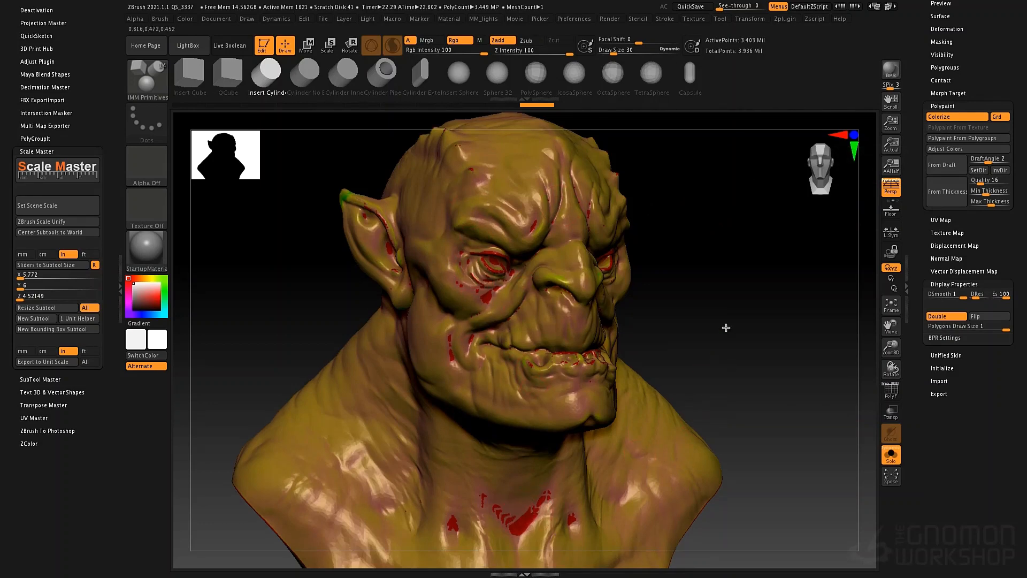
pyautogui.moveTo(627, 402); pyautogui.dragTo(537, 474)
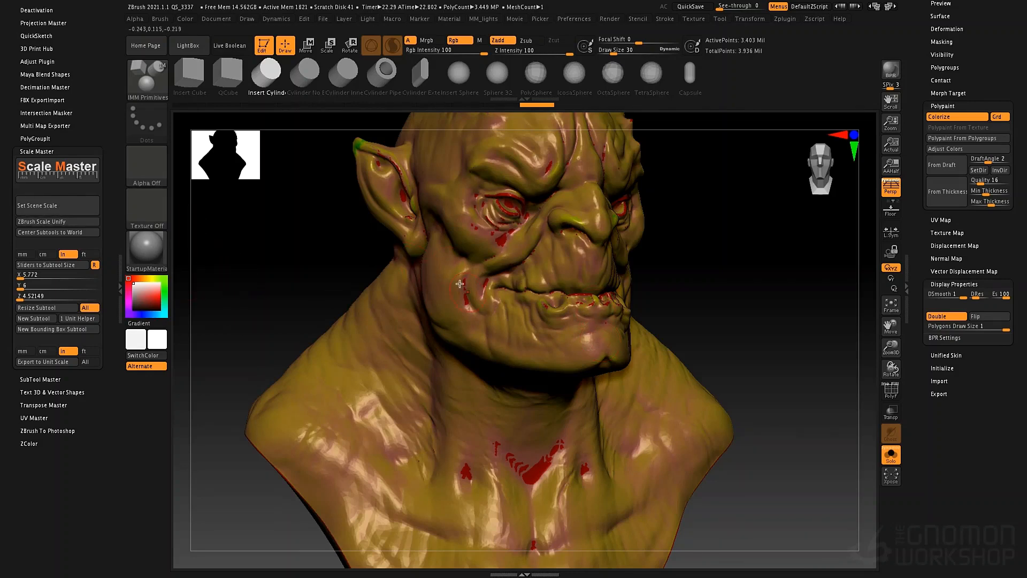
pyautogui.moveTo(459, 283); pyautogui.dragTo(454, 263, button='right')
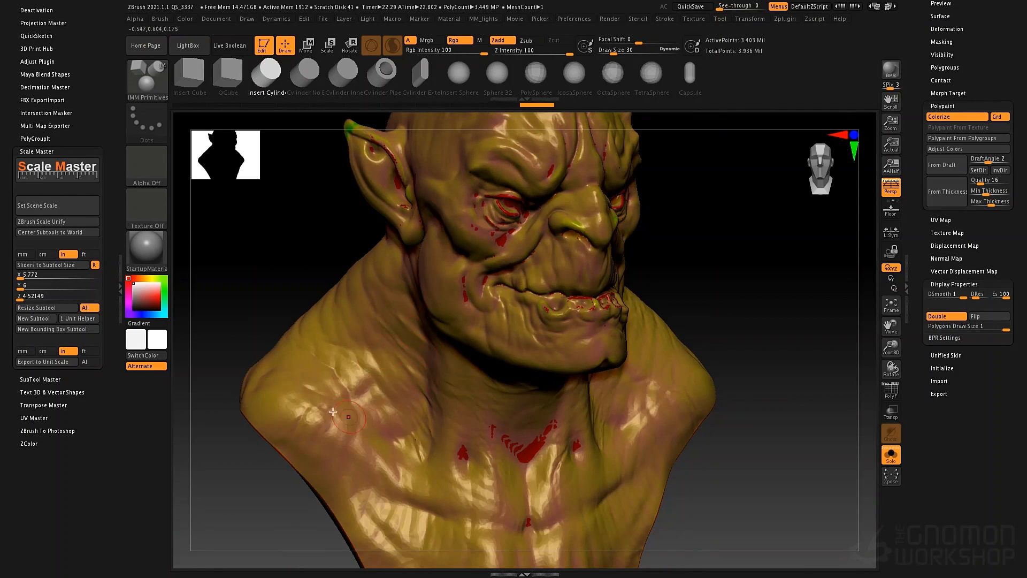
# - Switch the material to Flat Color and examine the thickness colours around the bust's ear, face, neck and chest
pyautogui.moveTo(147, 256)
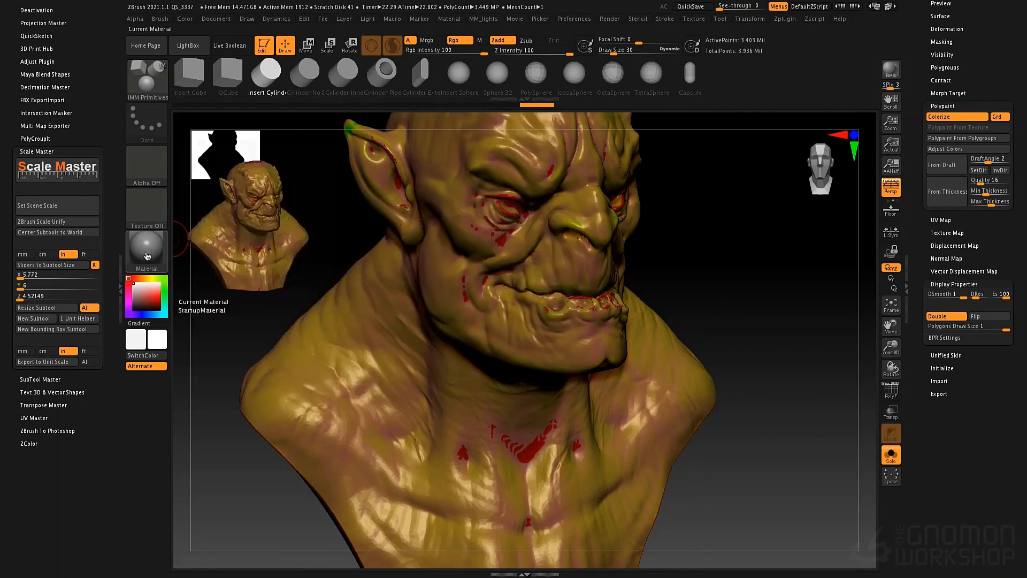
pyautogui.press('m')
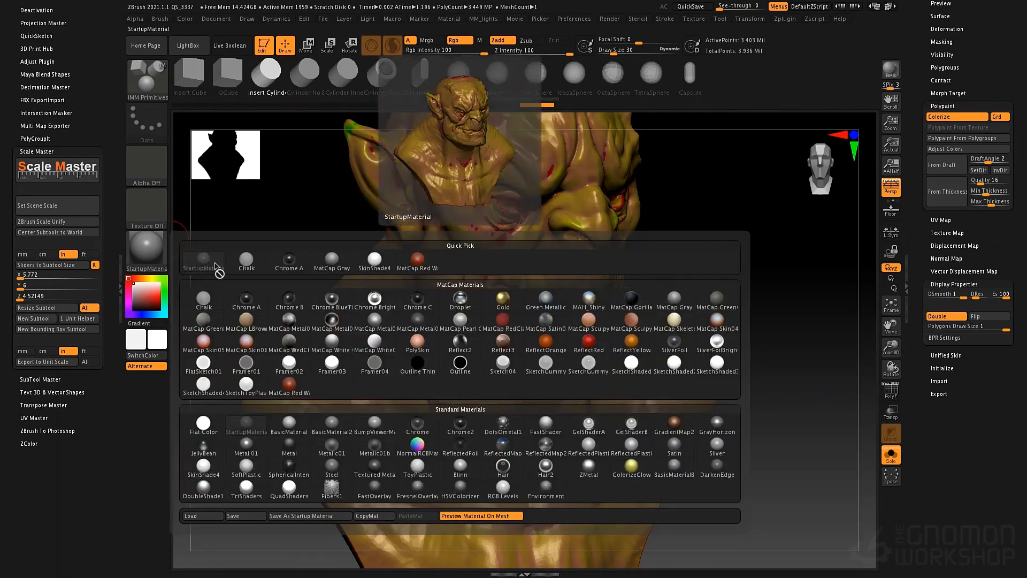
pyautogui.click(204, 423)
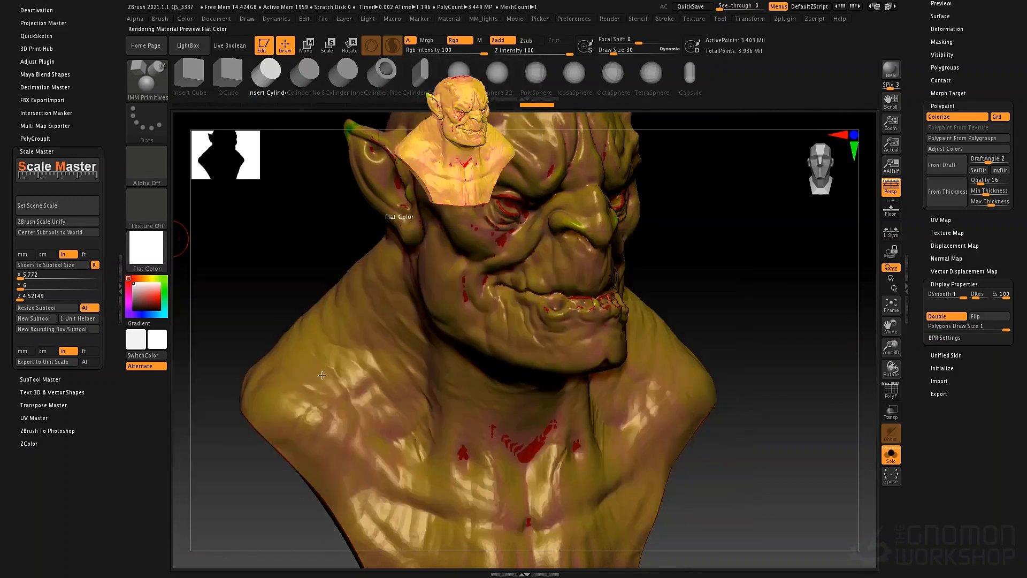
pyautogui.moveTo(324, 306); pyautogui.dragTo(347, 306, button='right')
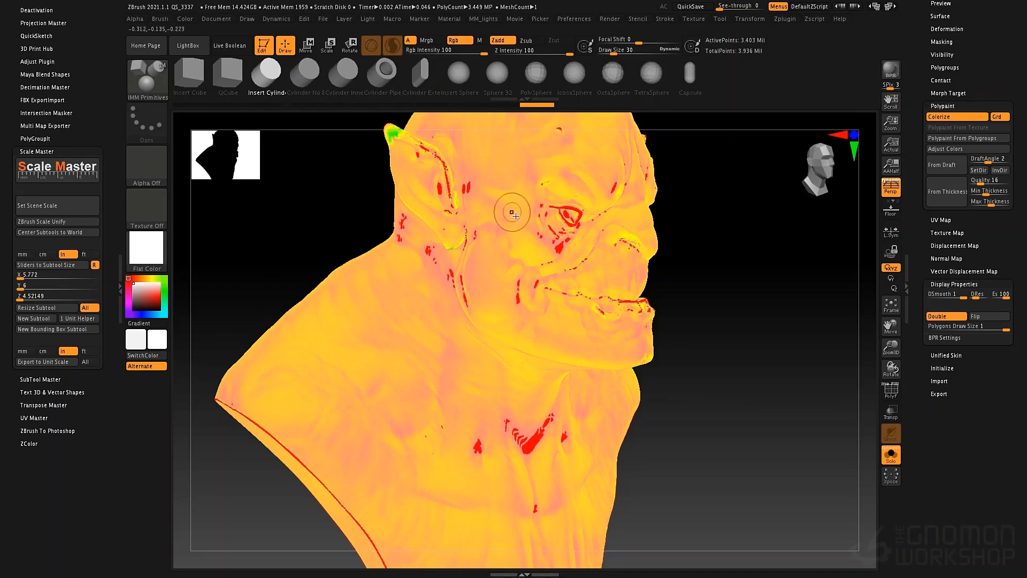
pyautogui.moveTo(366, 179)
pyautogui.mouseDown()
pyautogui.moveTo(441, 201)
pyautogui.moveTo(399, 187)
pyautogui.mouseUp()
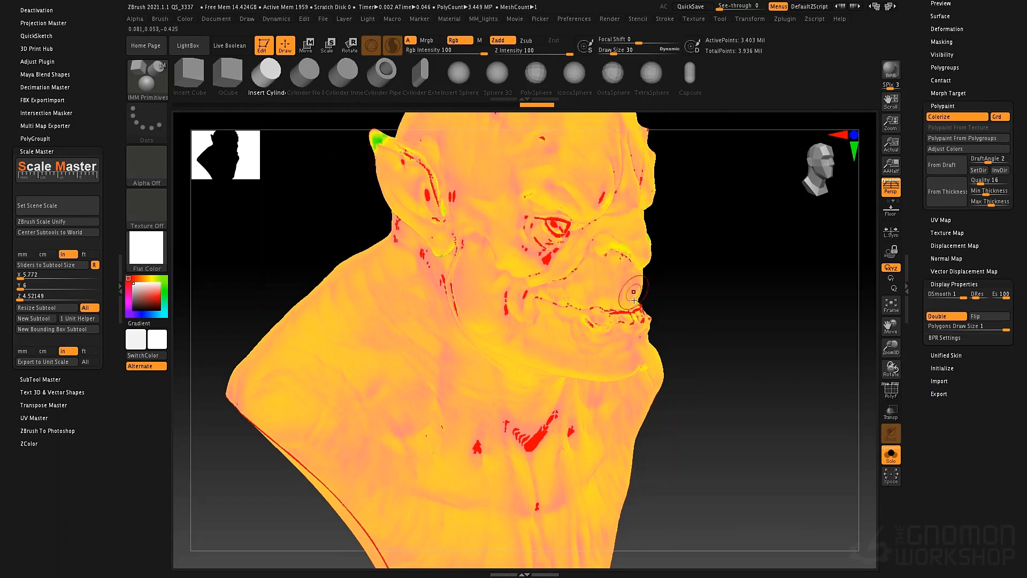
pyautogui.moveTo(663, 294); pyautogui.dragTo(727, 296)
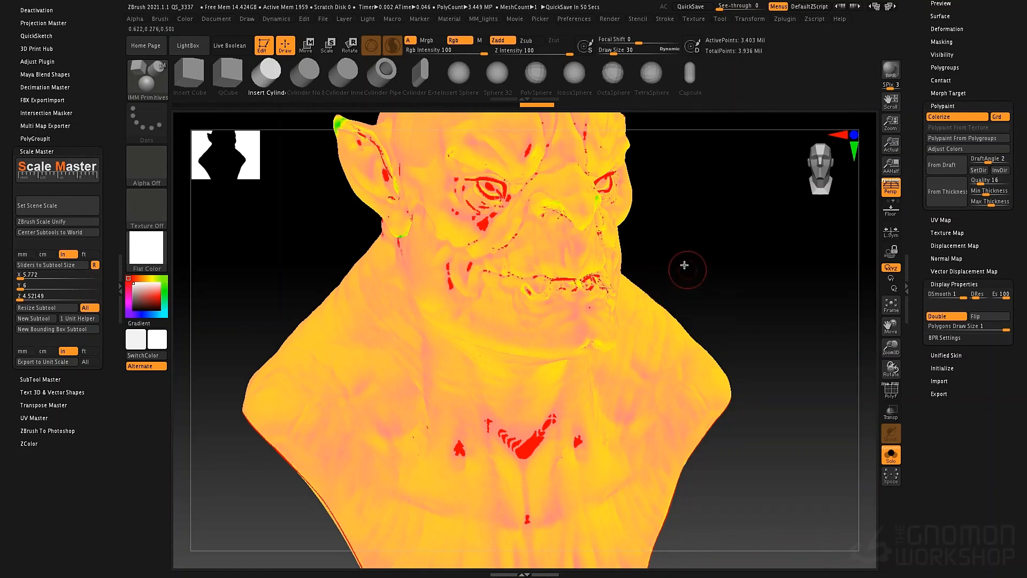
pyautogui.keyDown('alt'); pyautogui.moveTo(673, 255); pyautogui.dragTo(712, 271); pyautogui.keyUp('alt')
pyautogui.moveTo(472, 314)
pyautogui.mouseDown(button='right')
pyautogui.moveTo(497, 313)
pyautogui.moveTo(482, 311)
pyautogui.mouseUp(button='right')
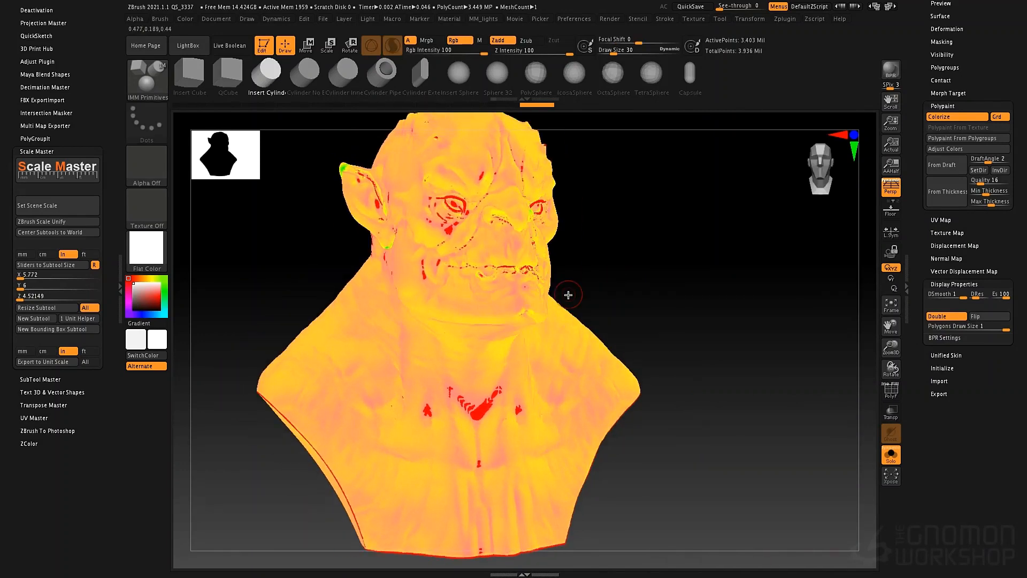
# - Show the bust's polyframe to check the mesh and turn it off again
pyautogui.press('shift')
pyautogui.hotkey('shift', 'f')
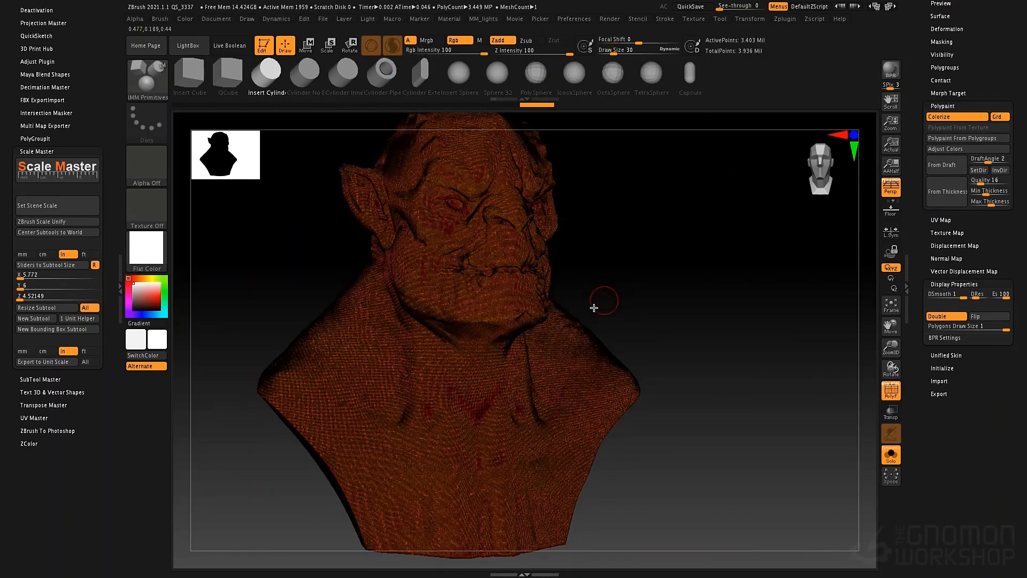
pyautogui.hotkey('ctrl', 'shift')
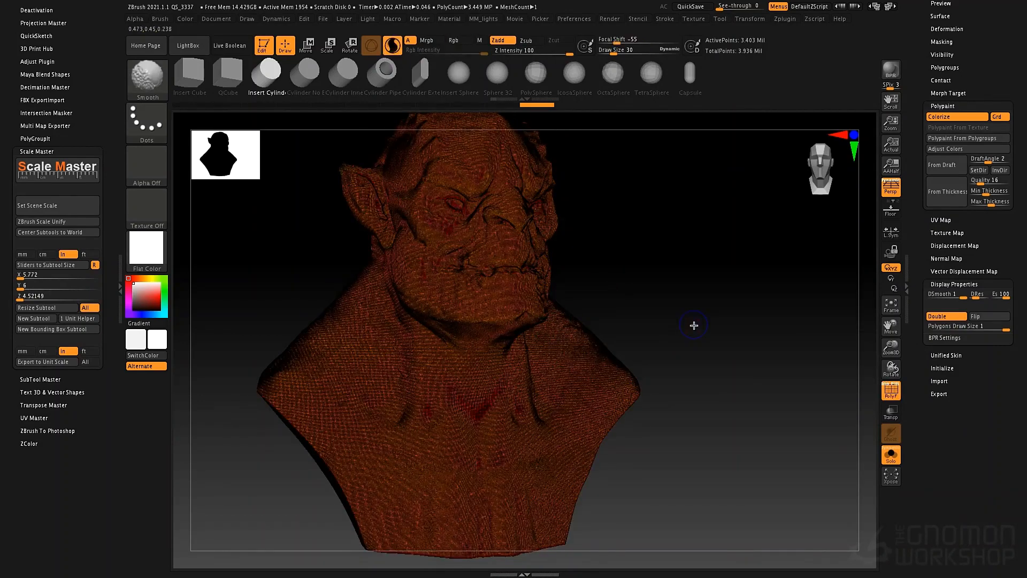
pyautogui.hotkey('shift', 'f')
# - Switch the material to BasicMaterial2 and view the bust from the front
pyautogui.click(146, 248)
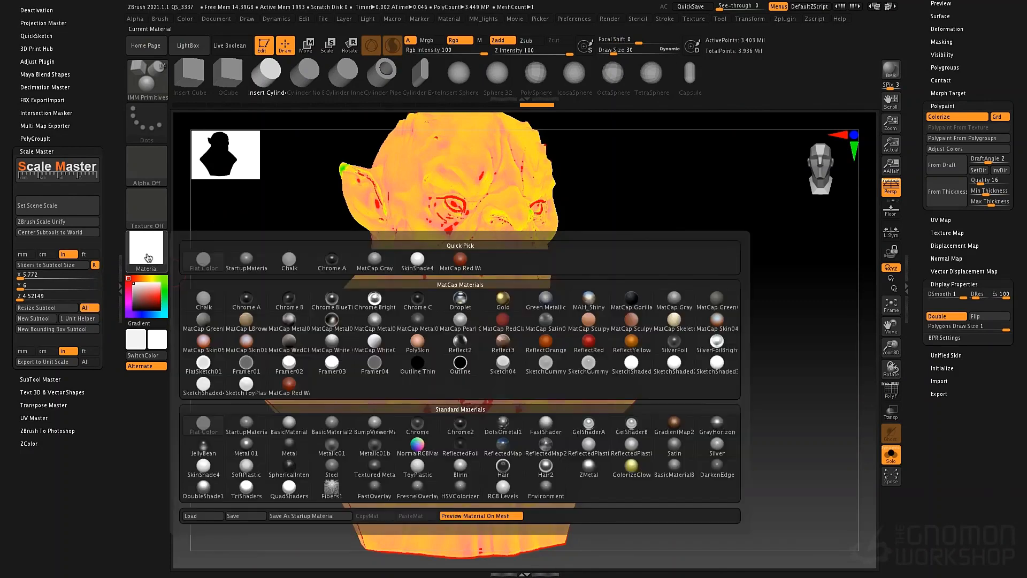
pyautogui.click(332, 425)
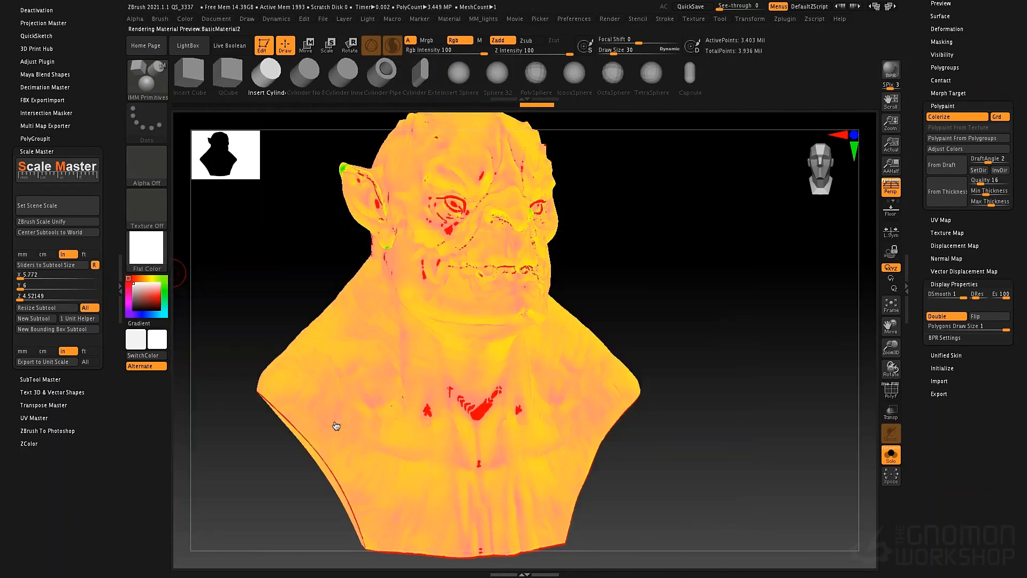
pyautogui.moveTo(676, 275)
pyautogui.mouseDown()
pyautogui.moveTo(612, 271)
pyautogui.moveTo(490, 291)
pyautogui.moveTo(408, 273)
pyautogui.moveTo(498, 291)
pyautogui.moveTo(660, 263)
pyautogui.mouseUp()
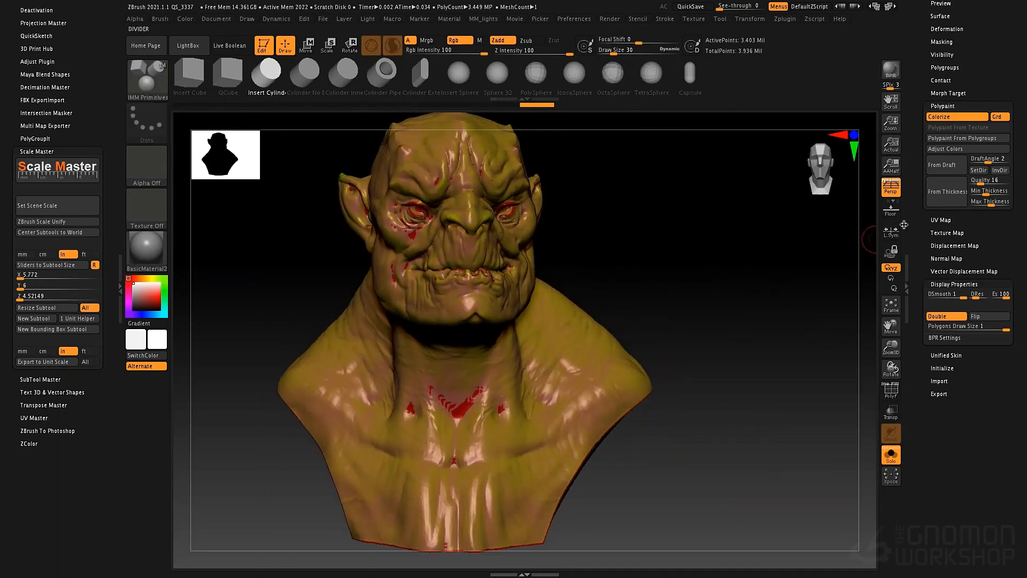
# - Undo the thickness colouring, the hidden back part and the shell, back to the bust with the separate inserted cylinder
pyautogui.hotkey('ctrl', 'z')
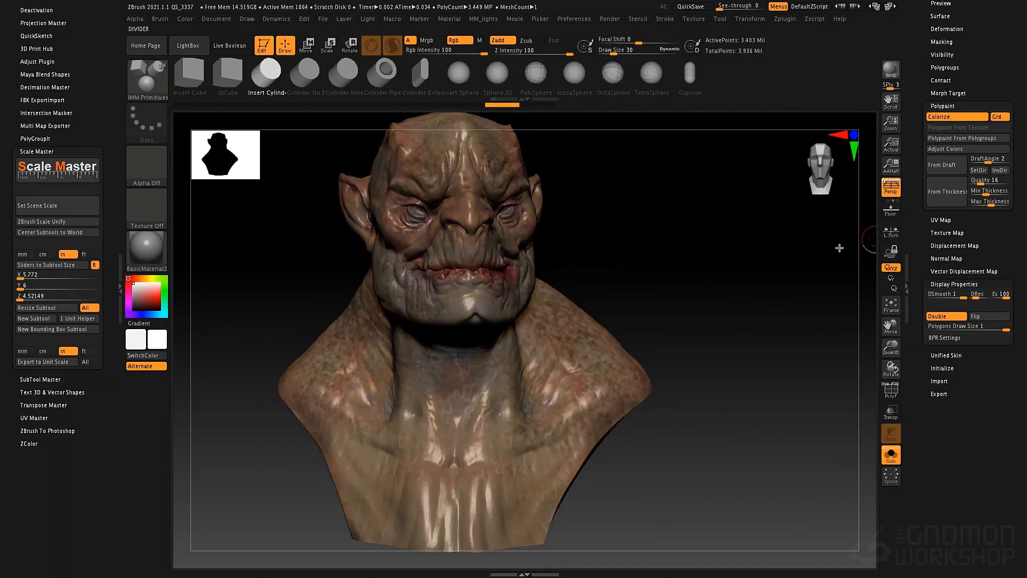
pyautogui.moveTo(720, 268); pyautogui.dragTo(647, 262)
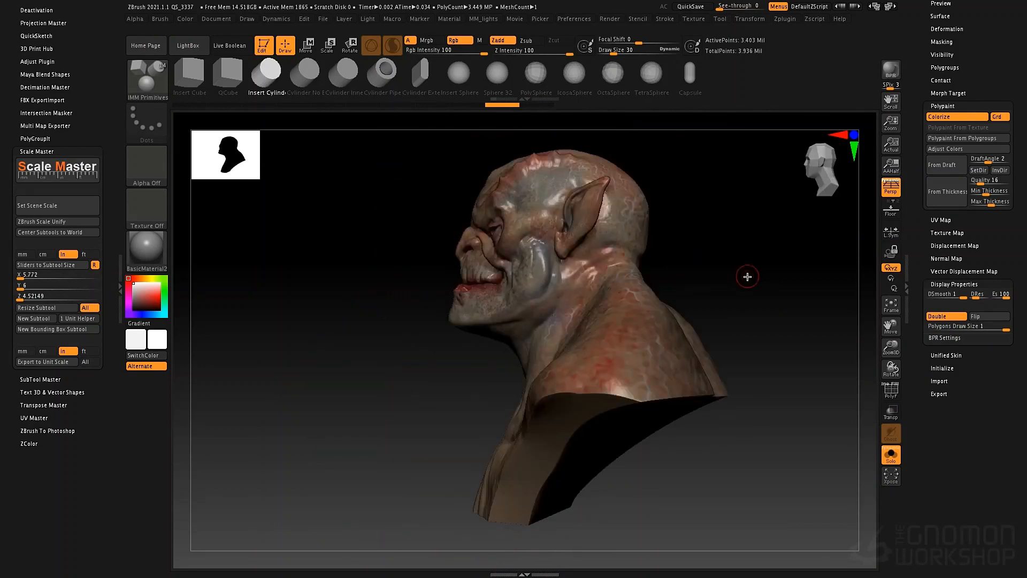
pyautogui.hotkey('ctrl', 'z')
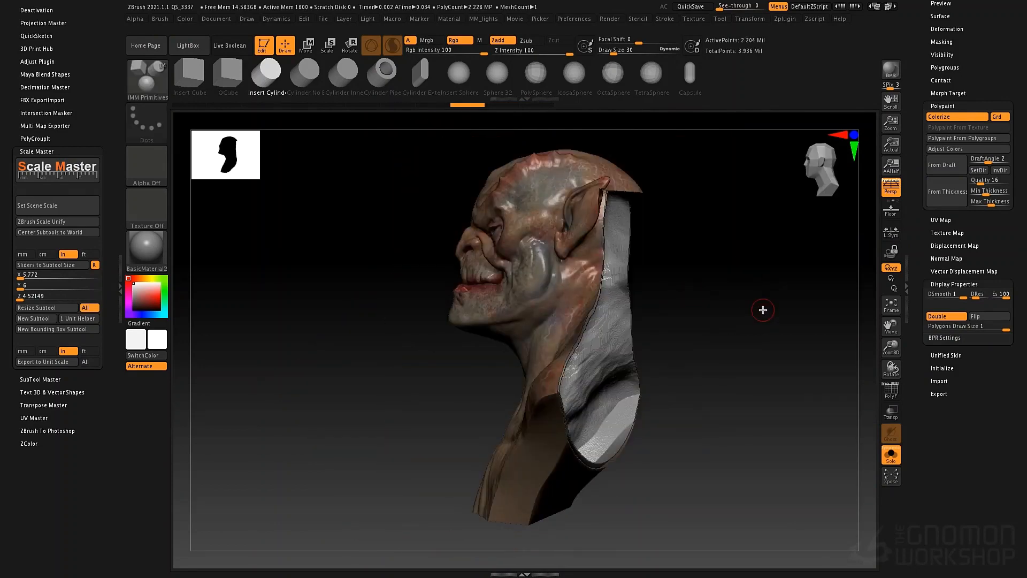
pyautogui.hotkey('ctrl', 'z')
pyautogui.hotkey('ctrl', 'z')
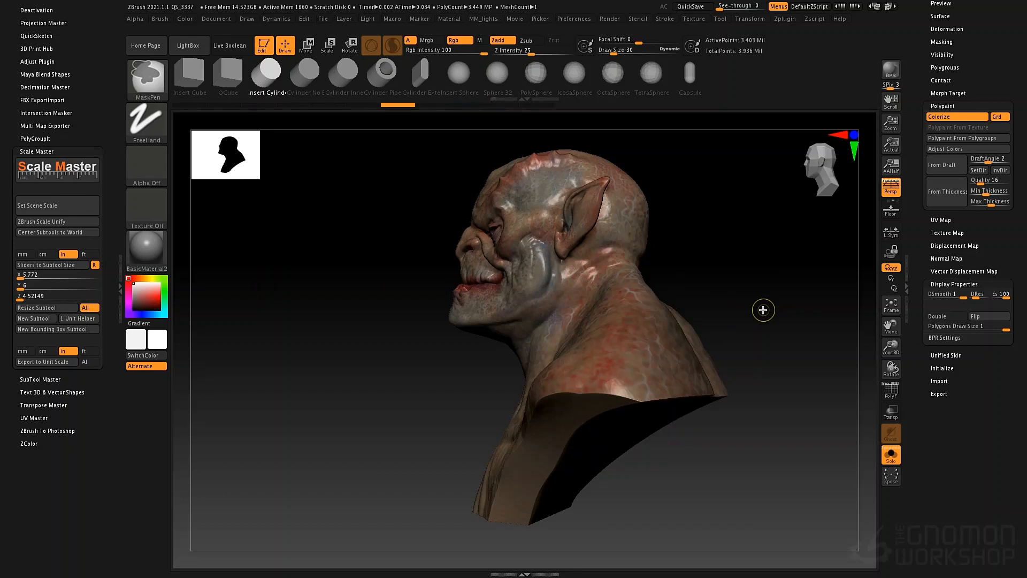
pyautogui.moveTo(763, 310); pyautogui.dragTo(746, 296)
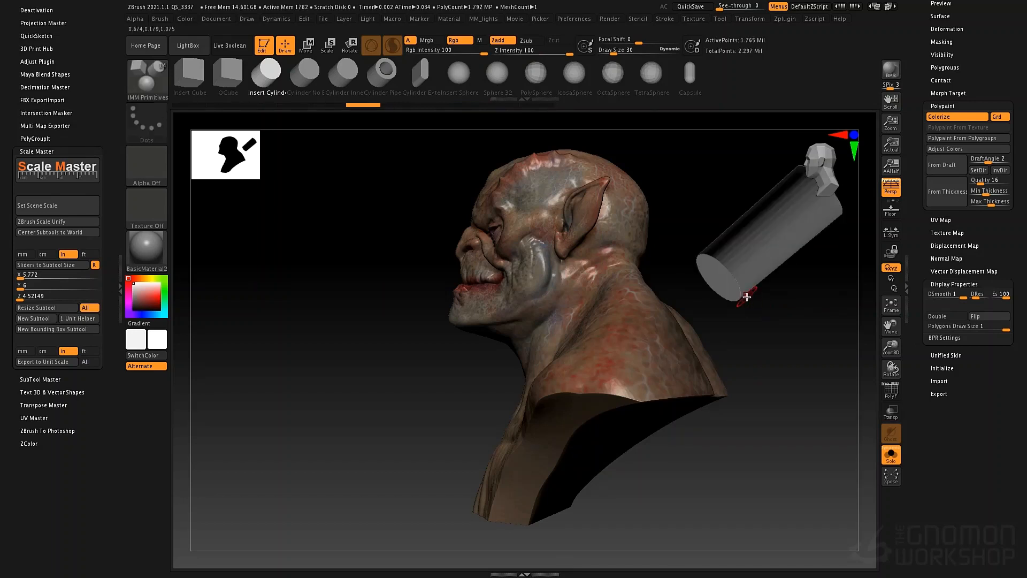
pyautogui.press('ctrl')
# - Set the DynaMesh shell thickness to 16 and create a new shell in the bust
pyautogui.scroll(10, 995, 234)
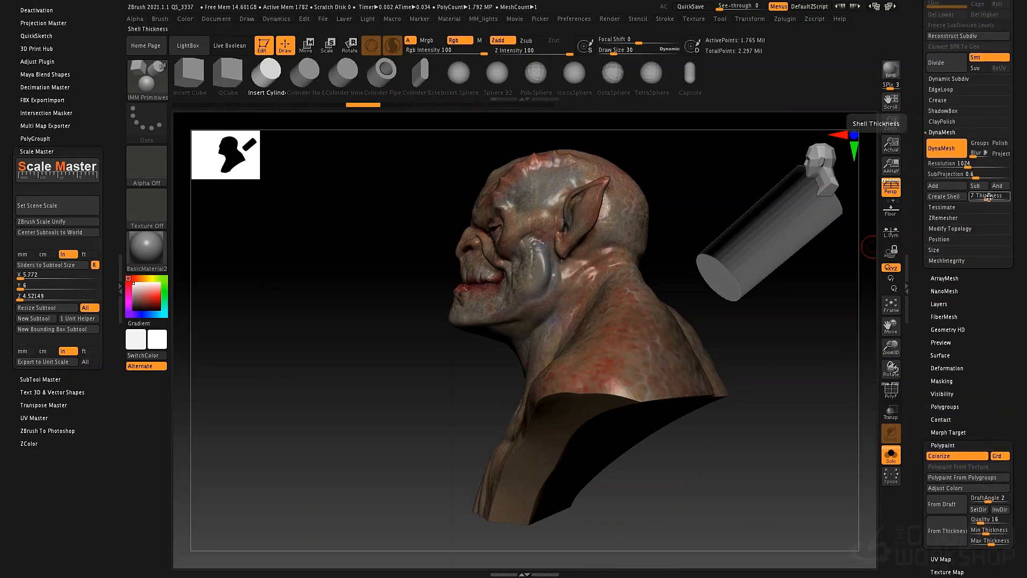
pyautogui.moveTo(989, 197); pyautogui.dragTo(993, 198)
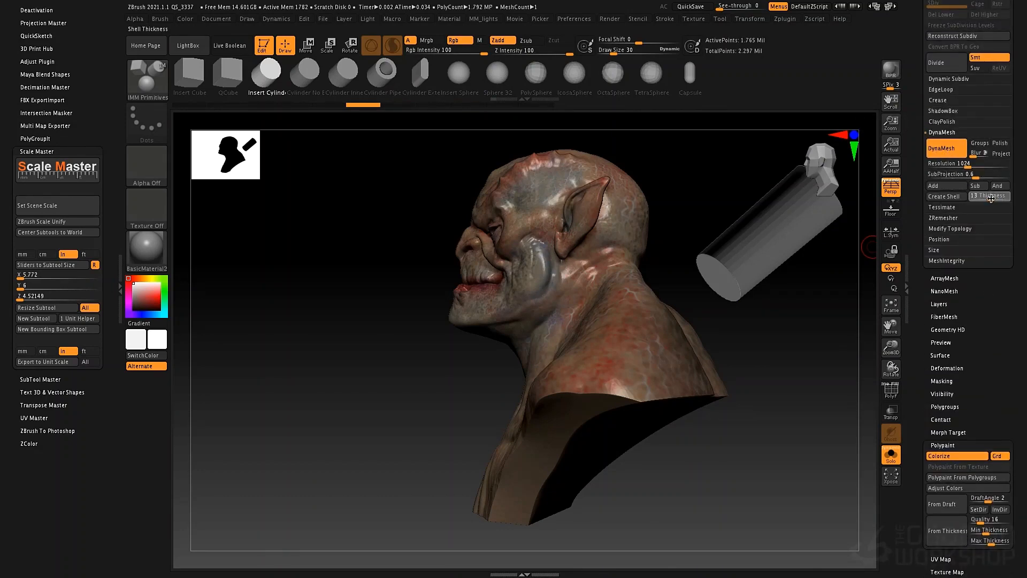
pyautogui.click(947, 197)
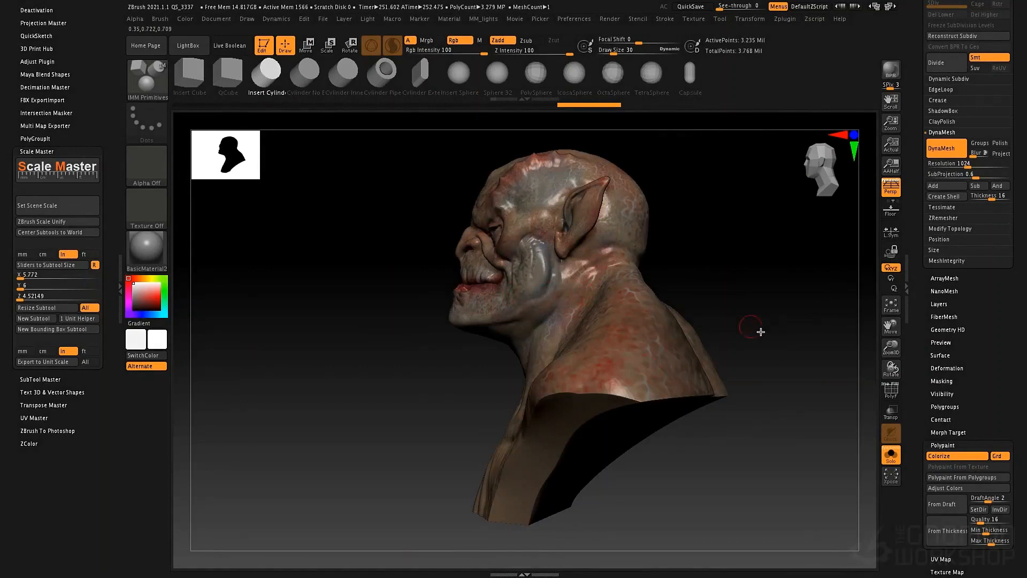
# - Hide the back part of the bust and inspect the hollow interior of the neck and shoulders from behind
pyautogui.hotkey('ctrl', 'shift')
pyautogui.moveTo(835, 202); pyautogui.dragTo(827, 213)
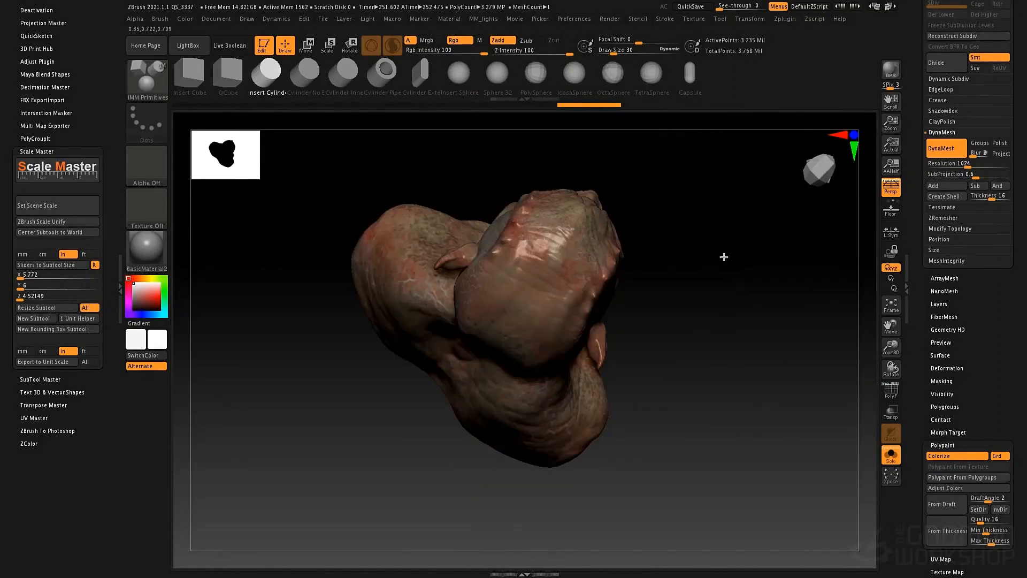
pyautogui.moveTo(724, 257)
pyautogui.mouseDown()
pyautogui.moveTo(695, 293)
pyautogui.moveTo(753, 288)
pyautogui.moveTo(694, 225)
pyautogui.mouseUp()
pyautogui.moveTo(683, 168)
pyautogui.keyDown('ctrl'); pyautogui.keyDown('shift'); pyautogui.mouseDown()
pyautogui.moveTo(582, 337)
pyautogui.moveTo(475, 487)
pyautogui.mouseUp(); pyautogui.keyUp('shift'); pyautogui.keyUp('ctrl')
pyautogui.keyDown('ctrl'); pyautogui.keyDown('alt'); pyautogui.keyDown('shift'); pyautogui.moveTo(568, 436); pyautogui.dragTo(568, 436); pyautogui.keyUp('shift'); pyautogui.keyUp('alt'); pyautogui.keyUp('ctrl')
pyautogui.moveTo(636, 366); pyautogui.dragTo(496, 344)
pyautogui.keyDown('ctrl'); pyautogui.moveTo(500, 365); pyautogui.dragTo(540, 390, button='right'); pyautogui.keyUp('ctrl')
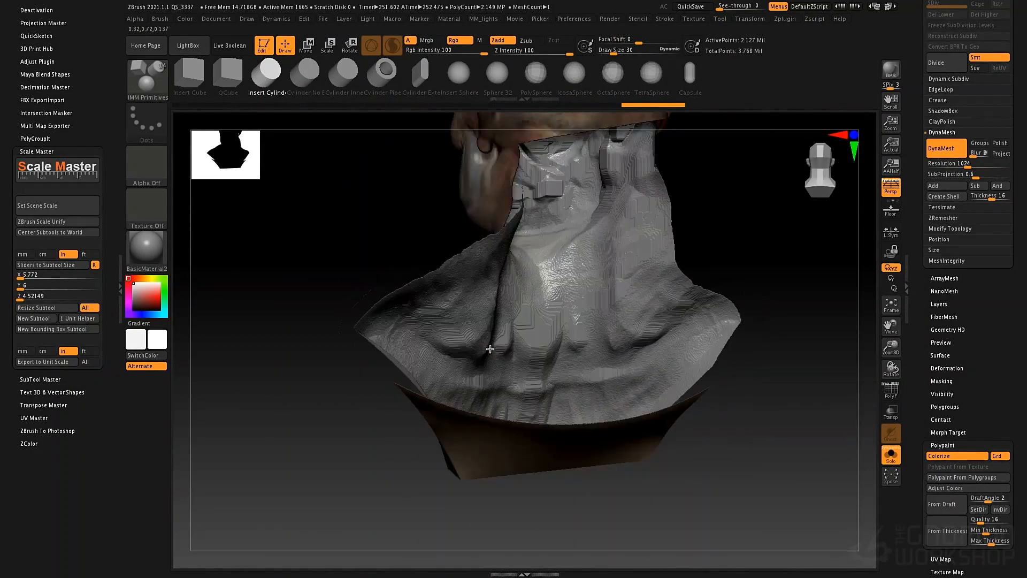
# - Turn on double-sided display and examine the shell's wall along the cut edge of the neck and shoulders
pyautogui.scroll(-5, 933, 447)
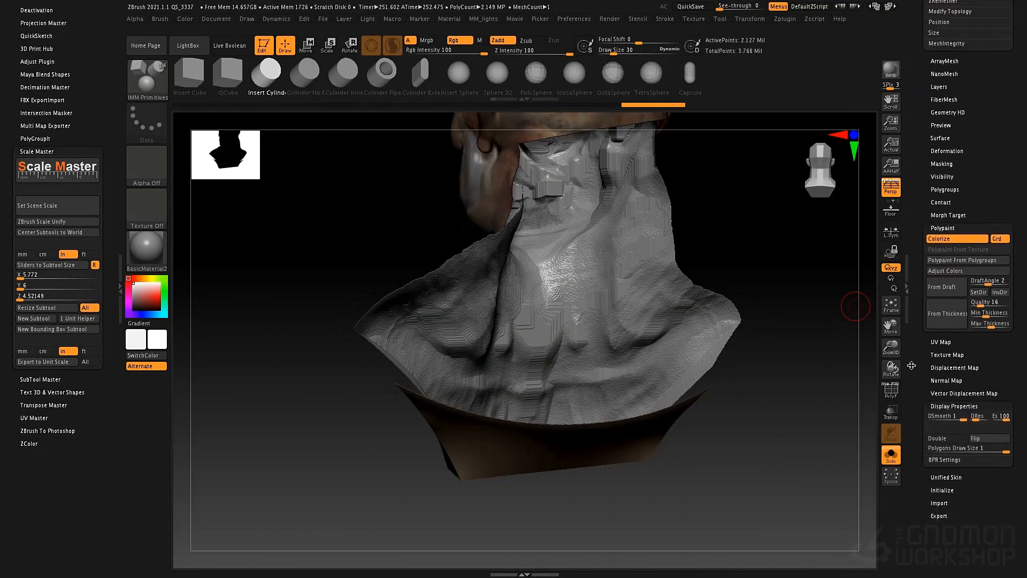
pyautogui.click(940, 433)
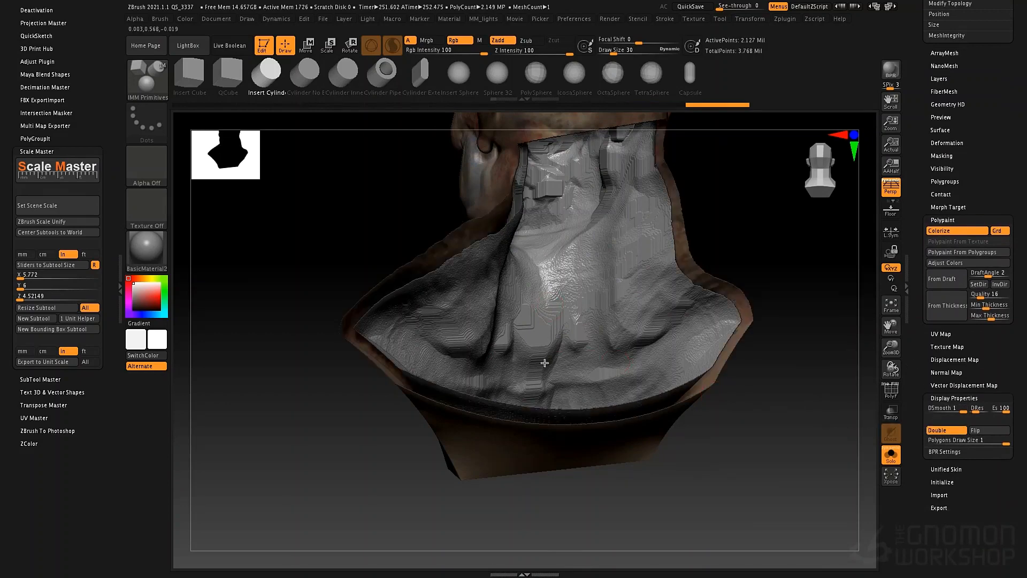
pyautogui.moveTo(544, 426); pyautogui.dragTo(499, 314, button='right')
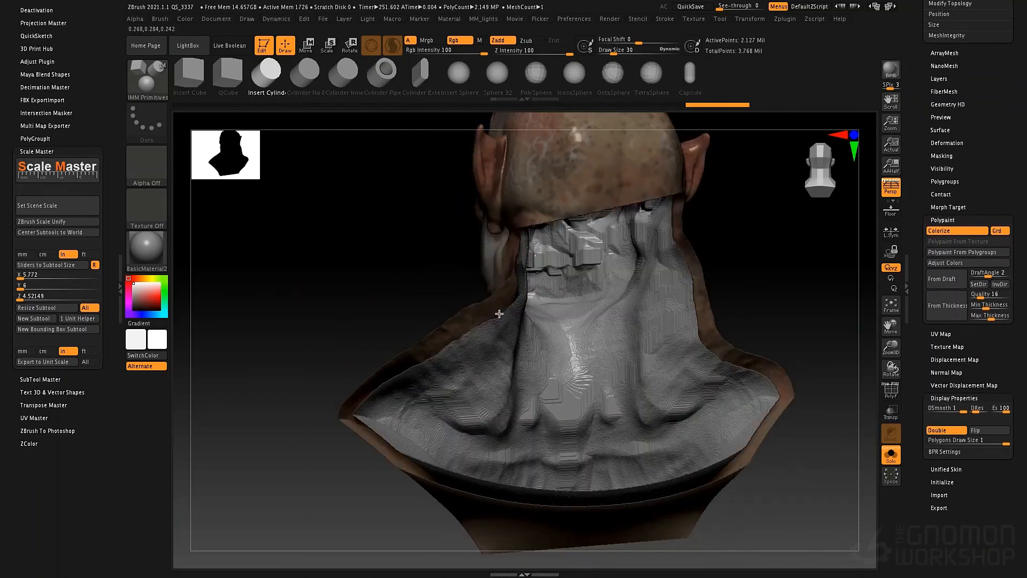
# - Unhide the whole bust and frame it from the front
pyautogui.keyDown('ctrl'); pyautogui.keyDown('shift'); pyautogui.click(359, 266); pyautogui.keyUp('shift'); pyautogui.keyUp('ctrl')
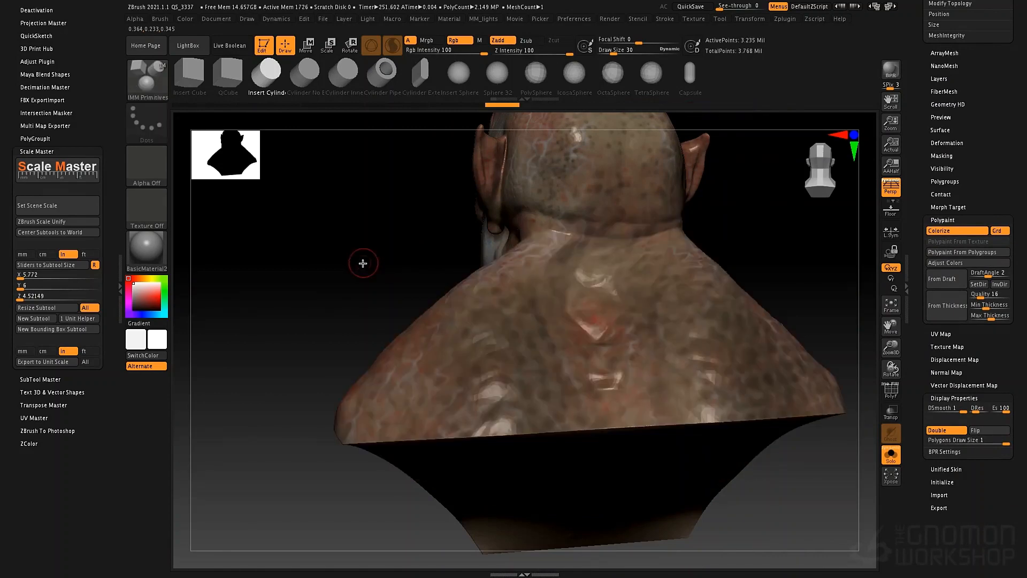
pyautogui.moveTo(457, 273); pyautogui.dragTo(734, 328, button='right')
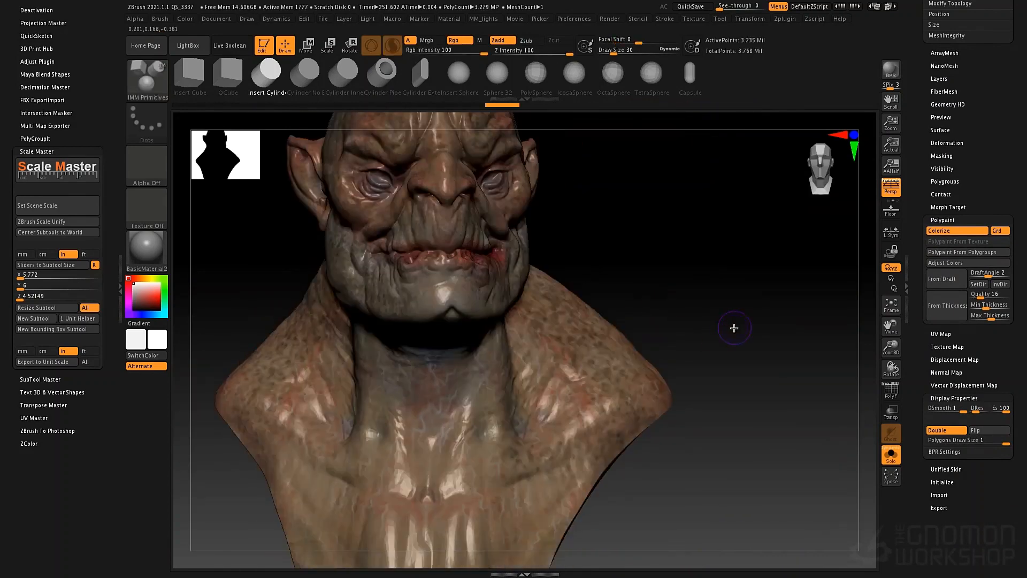
pyautogui.press('f')
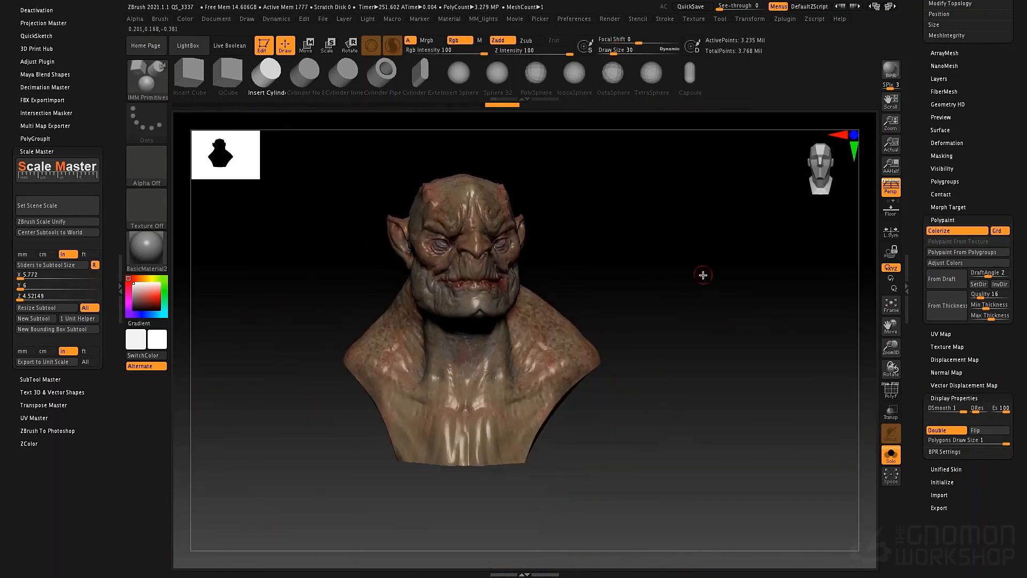
# - Update the Scale Master size sliders to match the bust's current size in inches
pyautogui.click(59, 265)
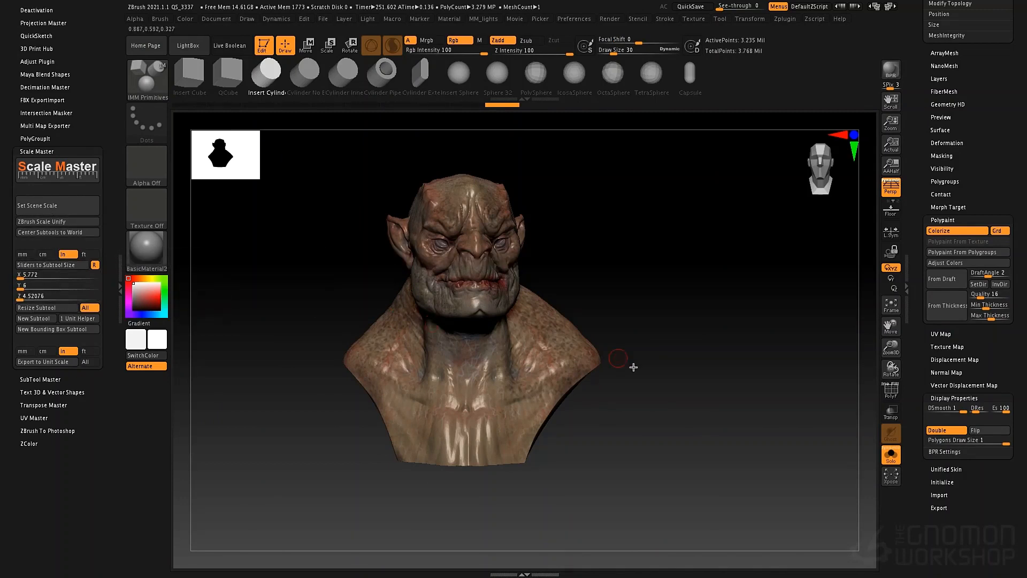
pyautogui.keyDown('alt'); pyautogui.moveTo(679, 331); pyautogui.dragTo(722, 346); pyautogui.keyUp('alt')
pyautogui.keyDown('alt'); pyautogui.moveTo(709, 305); pyautogui.dragTo(707, 333); pyautogui.keyUp('alt')
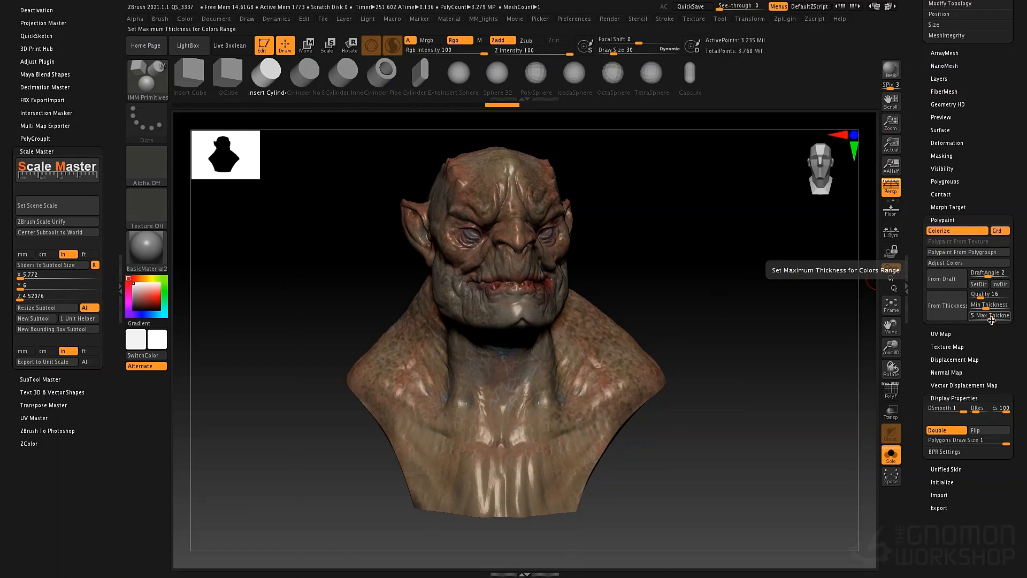
# - Color the bust by wall thickness and examine the face, neck, shoulders and ears from the front and both sides
pyautogui.click(946, 305)
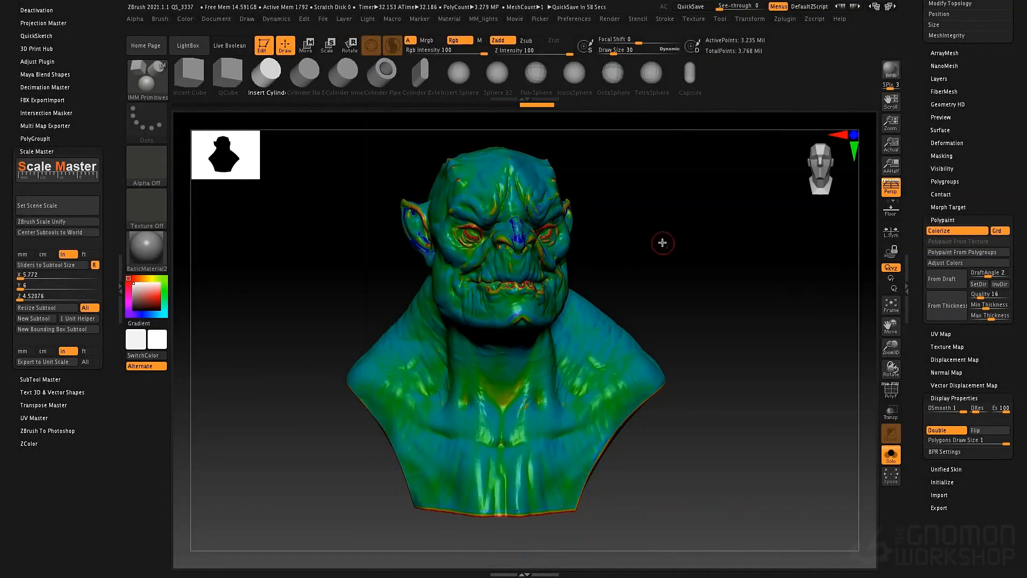
pyautogui.moveTo(662, 238); pyautogui.dragTo(673, 290)
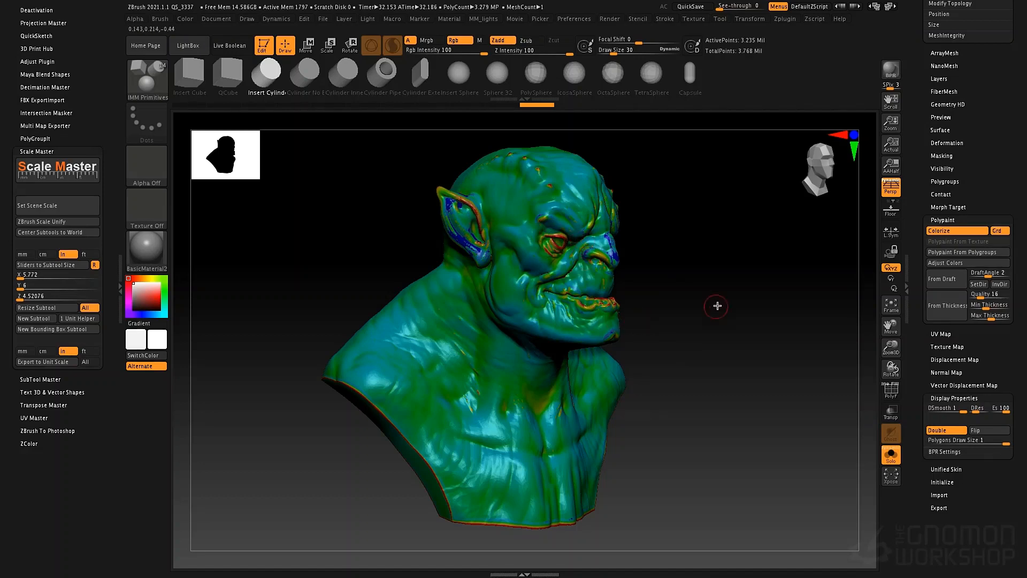
pyautogui.moveTo(706, 294); pyautogui.dragTo(367, 419)
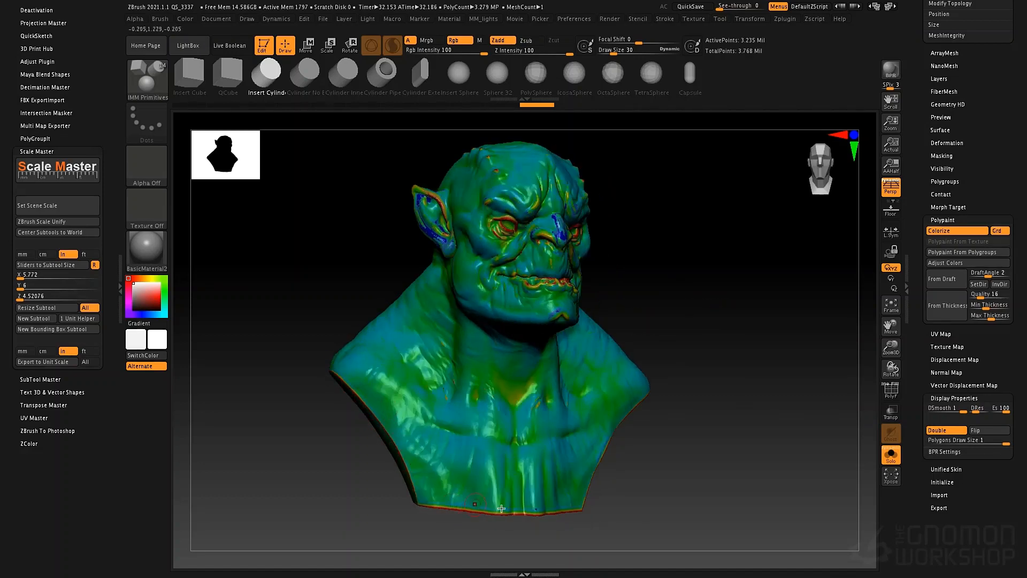
pyautogui.moveTo(621, 483); pyautogui.dragTo(616, 483)
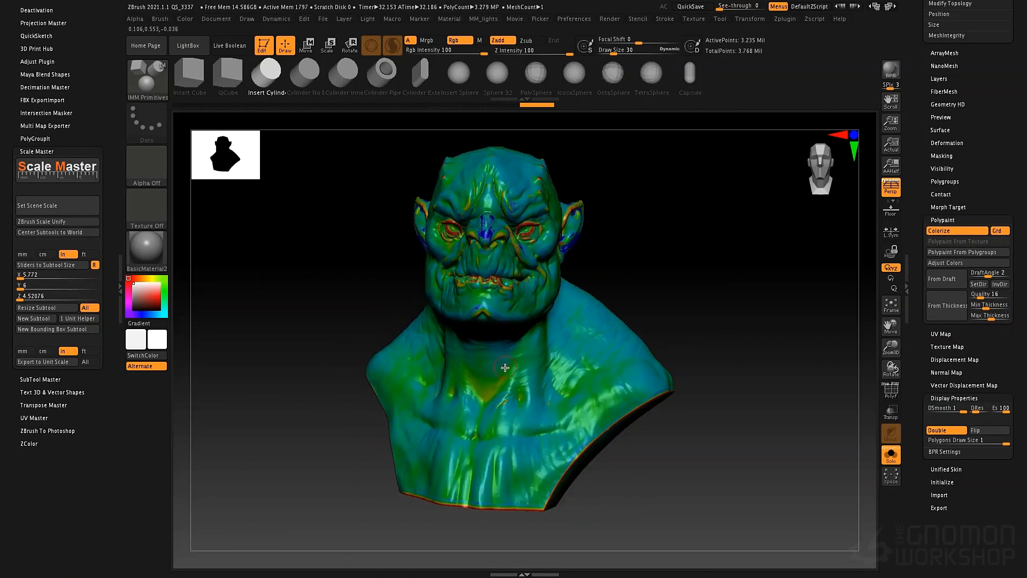
pyautogui.moveTo(552, 339); pyautogui.dragTo(592, 297, button='right')
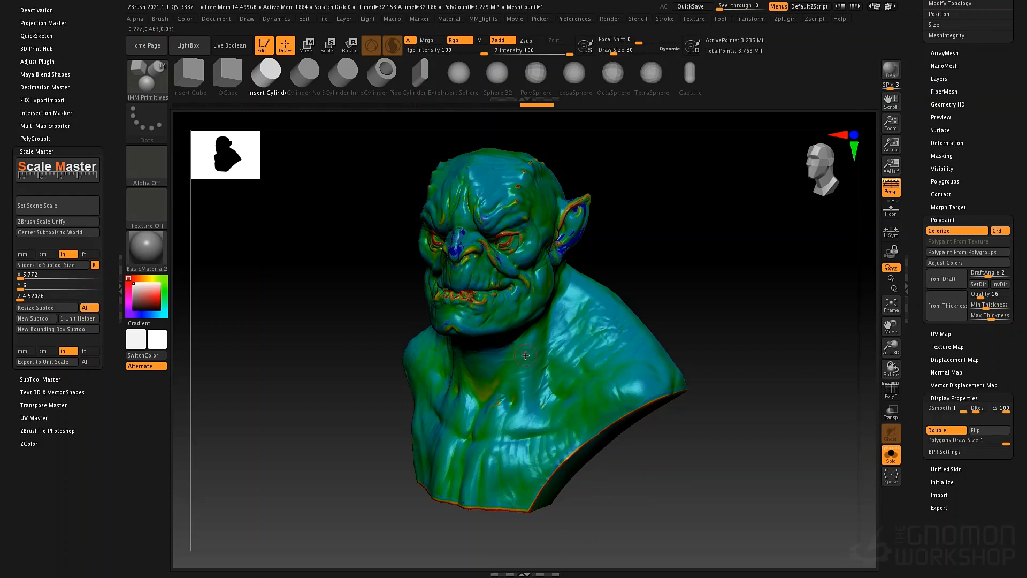
pyautogui.moveTo(609, 232); pyautogui.dragTo(564, 238)
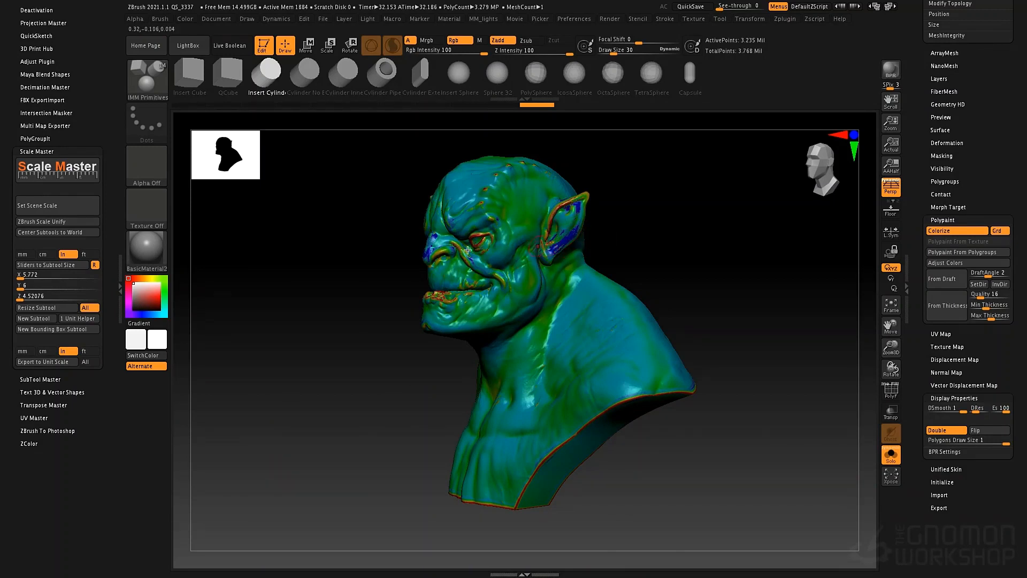
pyautogui.moveTo(355, 259)
pyautogui.mouseDown()
pyautogui.moveTo(392, 263)
pyautogui.moveTo(316, 222)
pyautogui.moveTo(335, 314)
pyautogui.moveTo(330, 286)
pyautogui.moveTo(344, 312)
pyautogui.moveTo(354, 294)
pyautogui.moveTo(408, 340)
pyautogui.moveTo(396, 254)
pyautogui.moveTo(412, 257)
pyautogui.moveTo(448, 313)
pyautogui.moveTo(449, 294)
pyautogui.mouseUp()
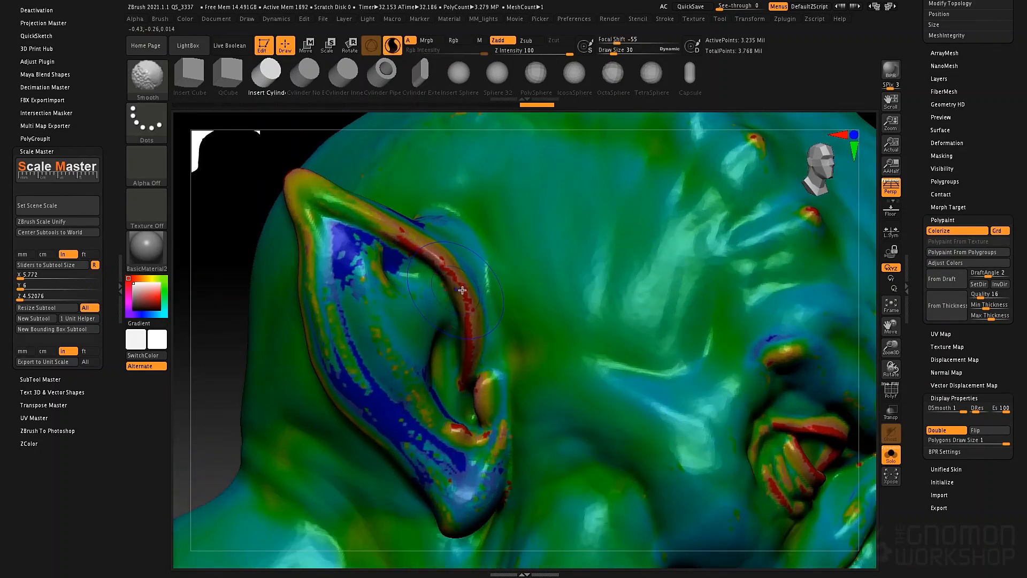
# - Thicken the thin inner rim of the ear with the Inflat brush at draw size 14
pyautogui.hotkey('shift', 'f')
pyautogui.press('space')
pyautogui.click(460, 292)
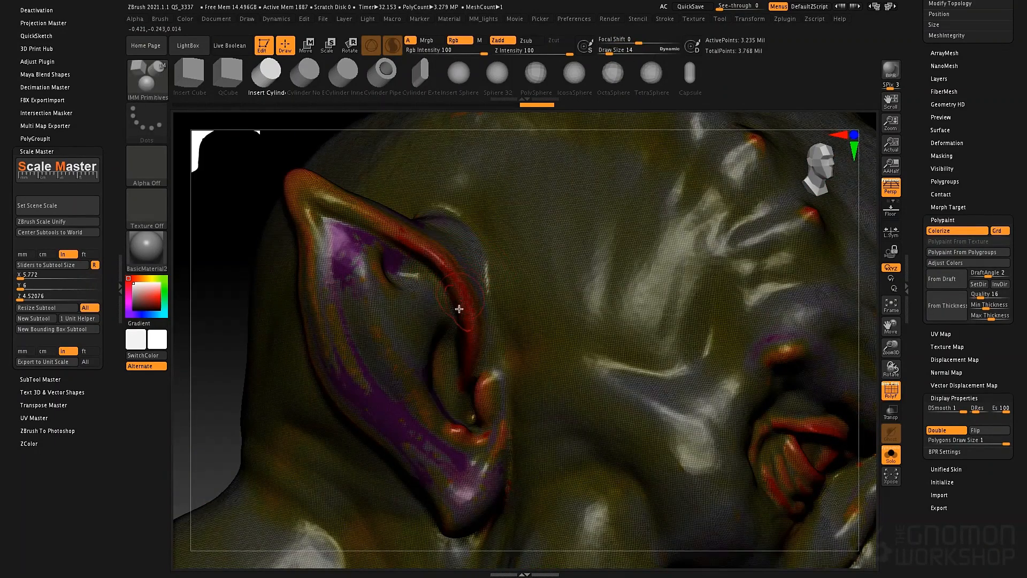
pyautogui.press('b')
pyautogui.press('i')
pyautogui.press('n')
pyautogui.moveTo(465, 279)
pyautogui.mouseDown()
pyautogui.moveTo(444, 248)
pyautogui.moveTo(467, 278)
pyautogui.mouseUp()
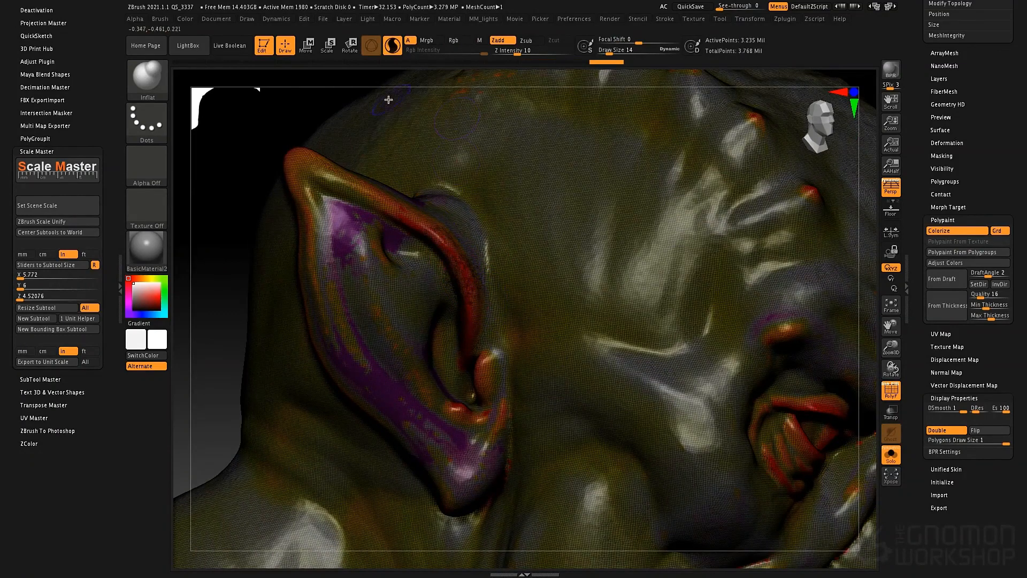
pyautogui.hotkey('ctrl', 'z')
pyautogui.hotkey('ctrl', 'z')
pyautogui.hotkey('shift', 'f')
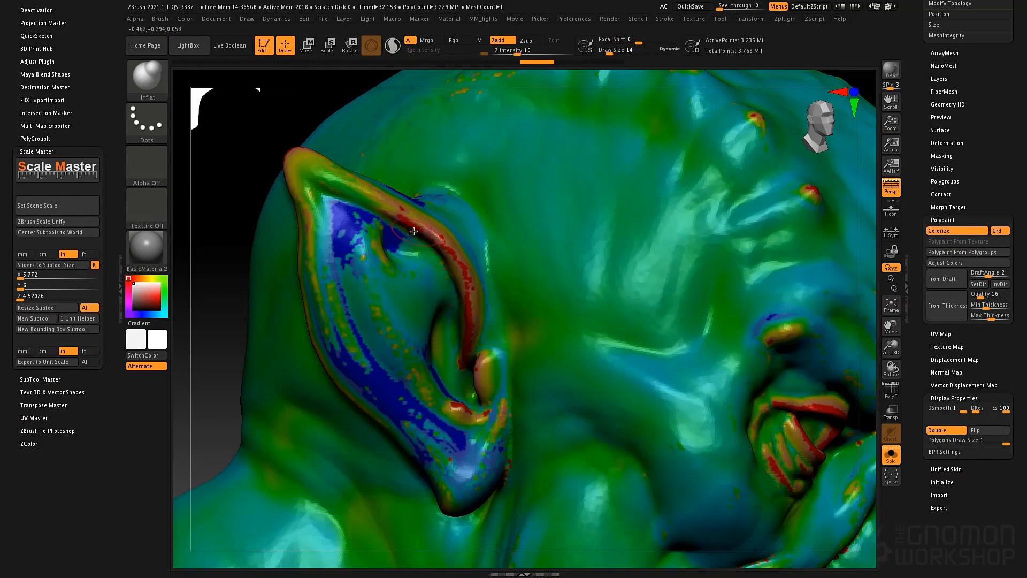
pyautogui.moveTo(415, 231)
pyautogui.mouseDown()
pyautogui.moveTo(406, 221)
pyautogui.moveTo(450, 264)
pyautogui.mouseUp()
pyautogui.moveTo(460, 265); pyautogui.dragTo(476, 315)
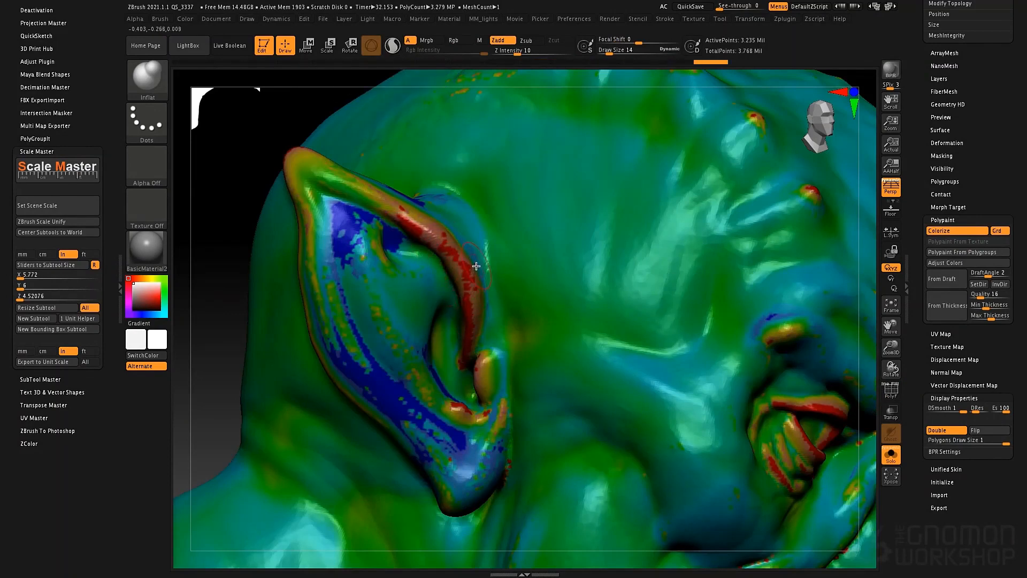
# - Build up more volume along the ear's thin inner rim with the ClayTubes brush
pyautogui.press('b')
pyautogui.press('c')
pyautogui.press('t')
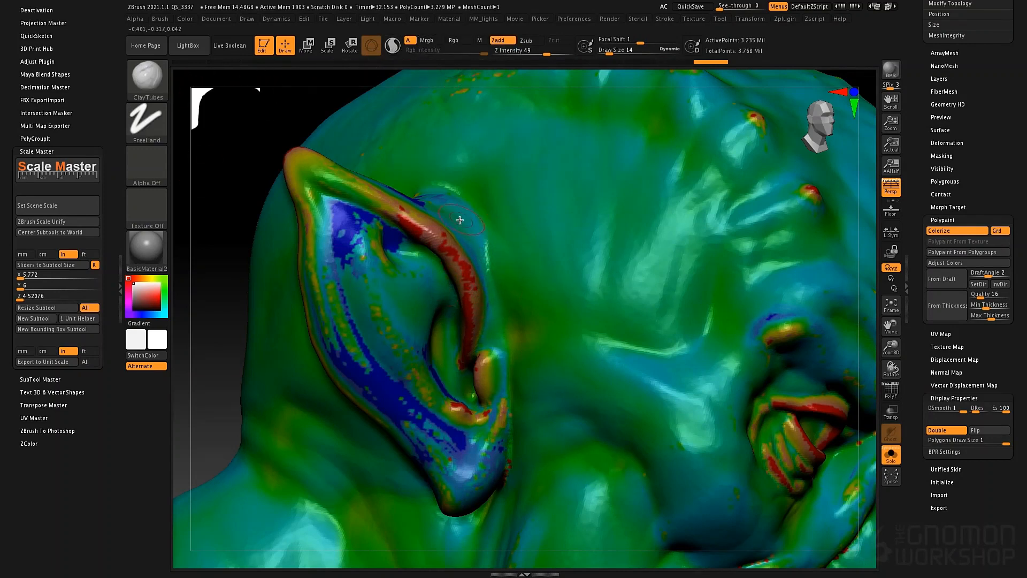
pyautogui.moveTo(448, 229)
pyautogui.mouseDown()
pyautogui.moveTo(486, 296)
pyautogui.moveTo(489, 329)
pyautogui.moveTo(494, 319)
pyautogui.mouseUp()
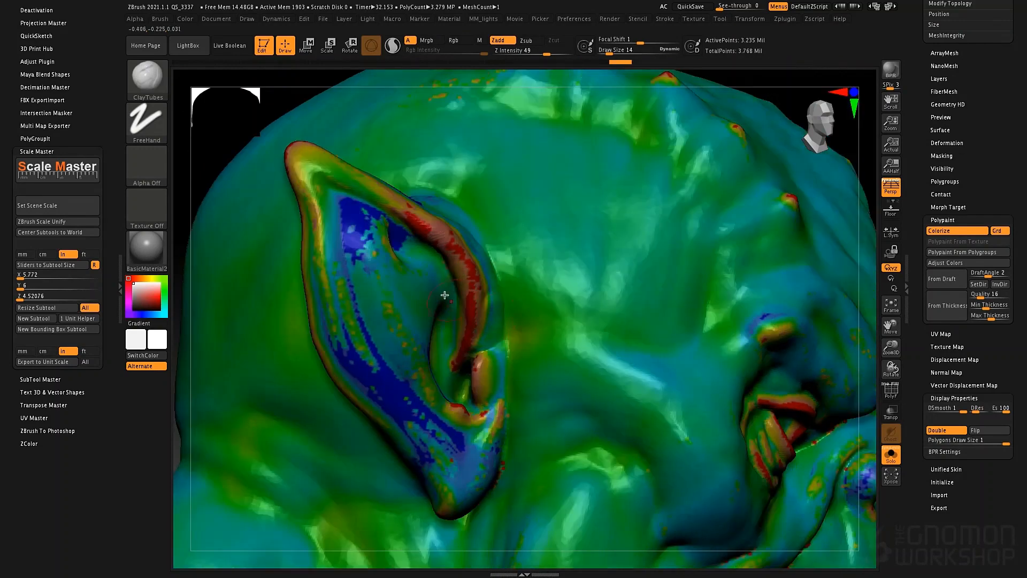
pyautogui.moveTo(442, 299)
pyautogui.mouseDown()
pyautogui.moveTo(441, 262)
pyautogui.moveTo(457, 302)
pyautogui.moveTo(422, 244)
pyautogui.moveTo(455, 278)
pyautogui.moveTo(434, 267)
pyautogui.mouseUp()
pyautogui.moveTo(454, 345)
pyautogui.keyDown('shift'); pyautogui.mouseDown()
pyautogui.moveTo(461, 268)
pyautogui.moveTo(435, 253)
pyautogui.mouseUp(); pyautogui.keyUp('shift')
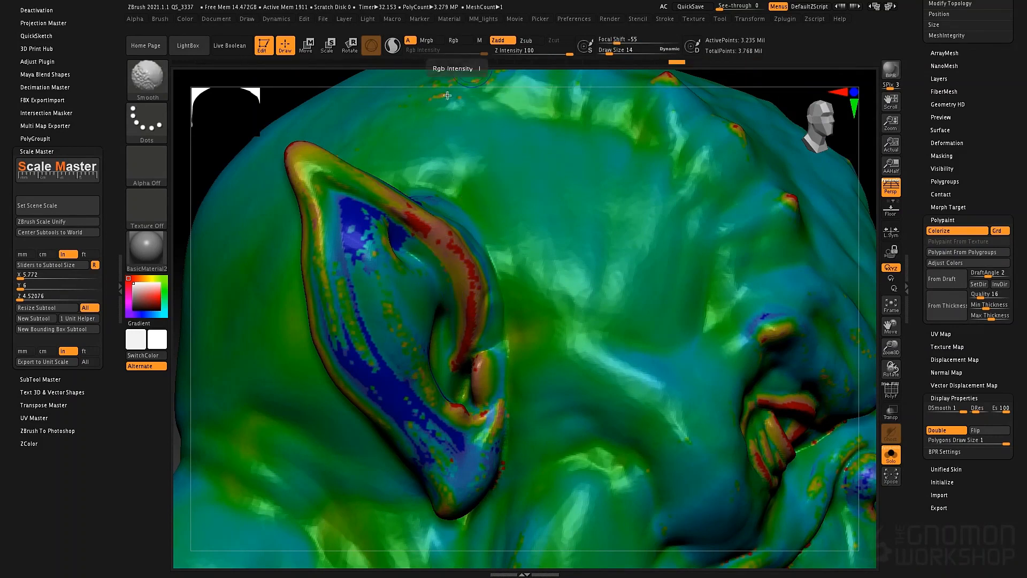
# - Add volume to the inner side of the ear's upper rim with the Standard brush at draw size 12
pyautogui.press('space')
pyautogui.moveTo(466, 191); pyautogui.dragTo(463, 190)
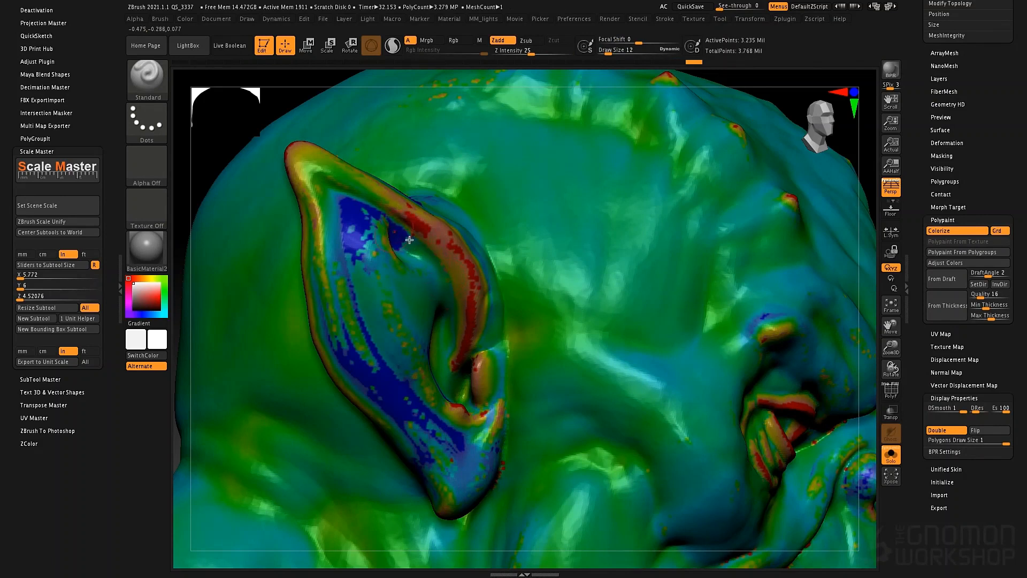
pyautogui.moveTo(409, 240)
pyautogui.mouseDown()
pyautogui.moveTo(439, 266)
pyautogui.moveTo(443, 310)
pyautogui.moveTo(431, 263)
pyautogui.mouseUp()
pyautogui.moveTo(420, 245); pyautogui.dragTo(433, 266)
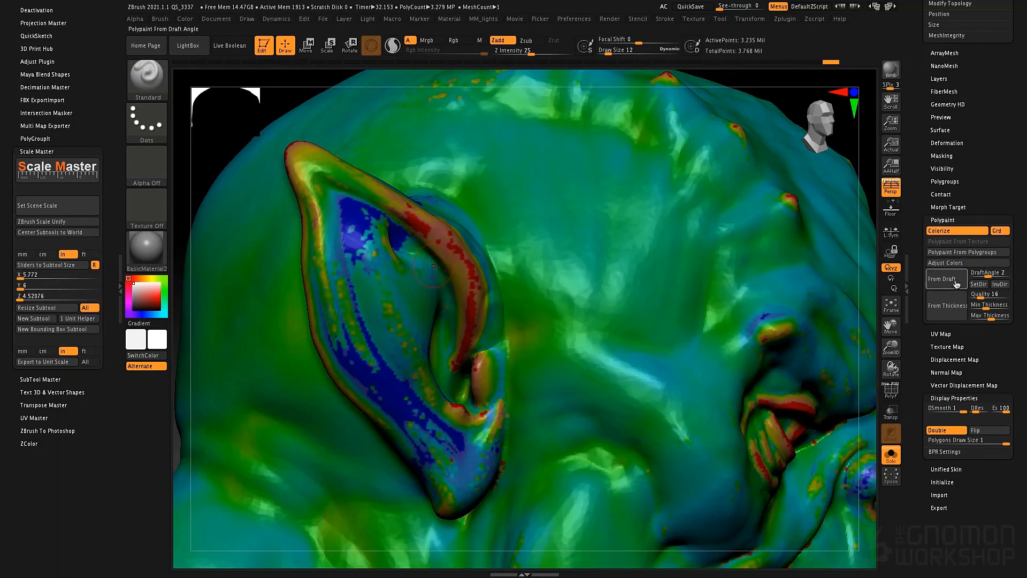
# - Recalculate the wall-thickness colors and examine the whole bust from the side and front
pyautogui.click(949, 309)
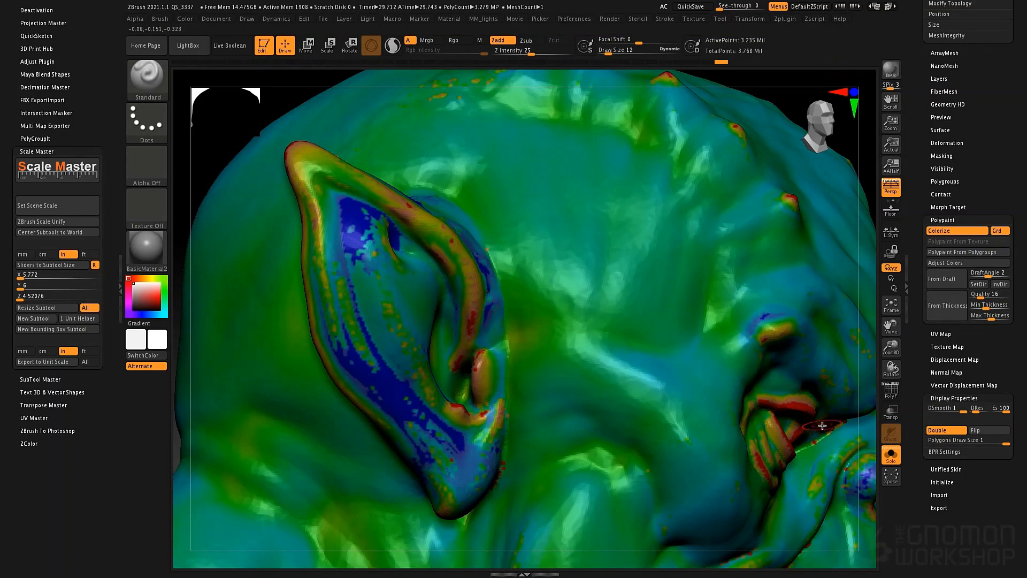
pyautogui.press('f')
pyautogui.moveTo(708, 405); pyautogui.dragTo(487, 332)
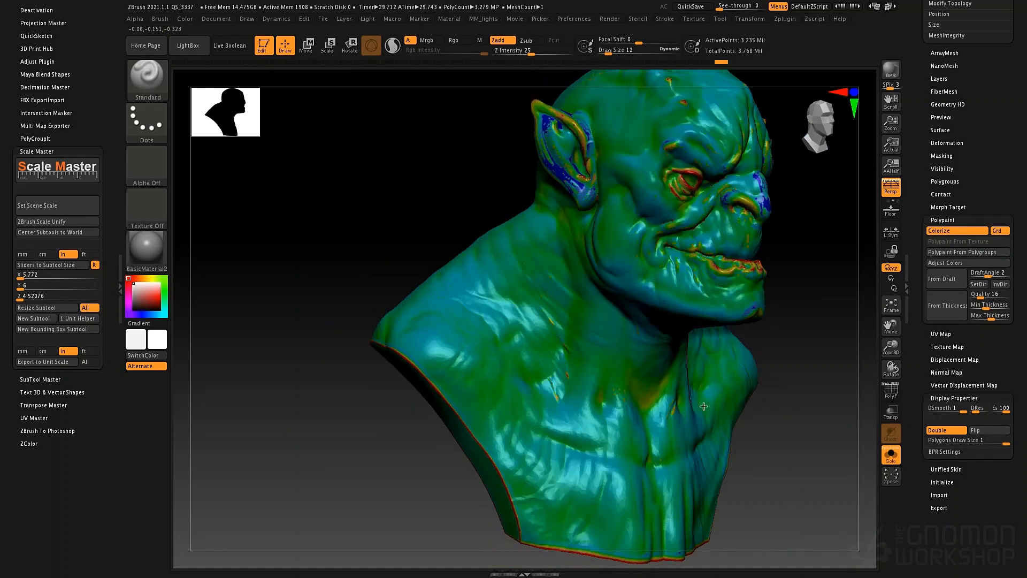
pyautogui.keyDown('alt'); pyautogui.moveTo(420, 236); pyautogui.dragTo(311, 242); pyautogui.keyUp('alt')
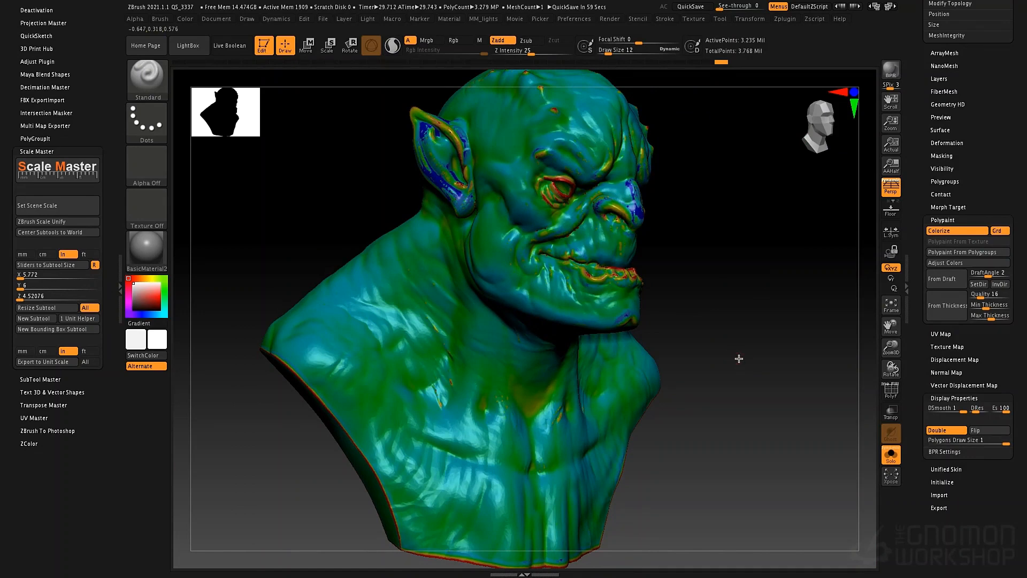
pyautogui.moveTo(738, 357); pyautogui.dragTo(765, 239)
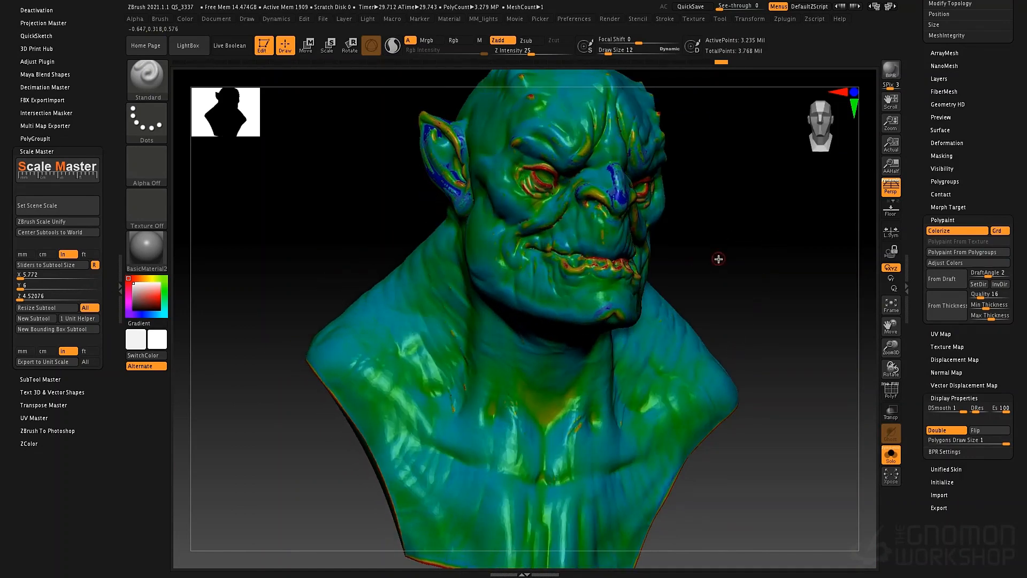